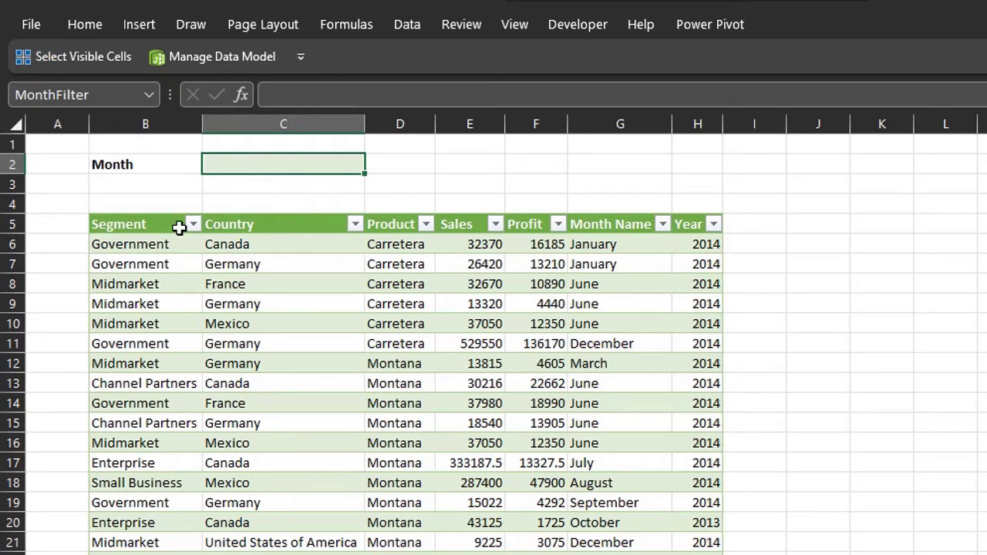
Enter May in the MonthFilter cell C2 and refresh the results table.
type("May")
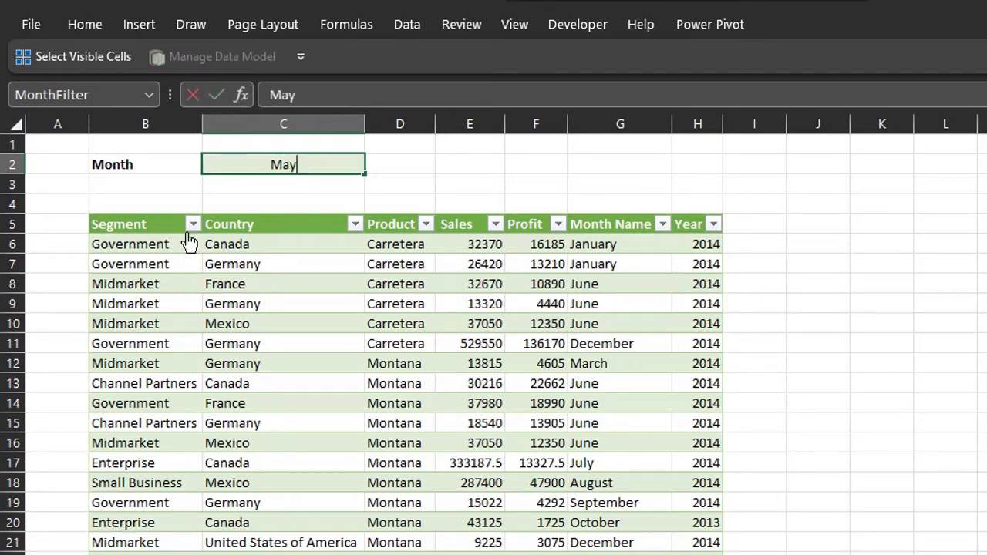
key("Return")
left_click(284, 260)
right_click(285, 261)
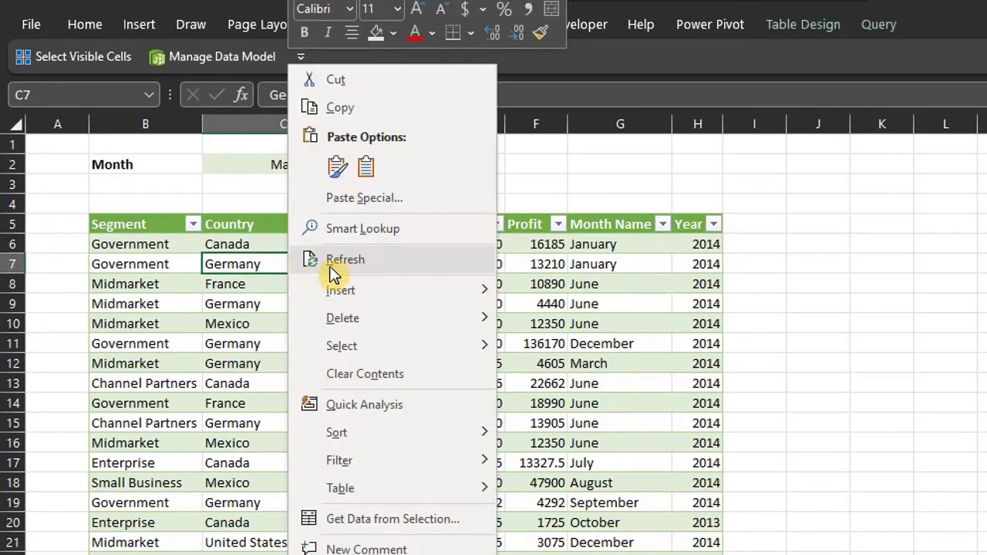
left_click(330, 266)
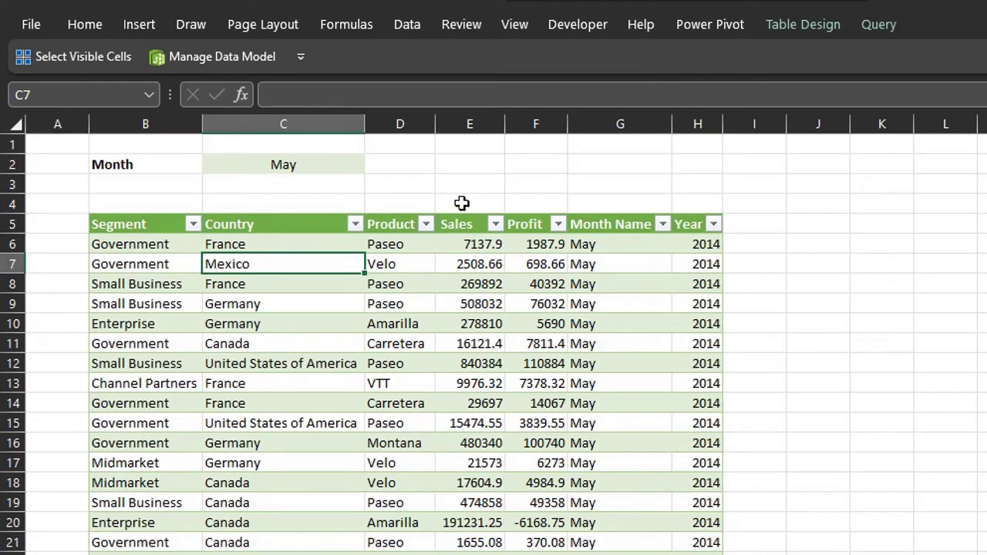
Clear MonthFilter and refresh the table to show all months.
left_click(317, 158)
key("Delete")
left_click(348, 279)
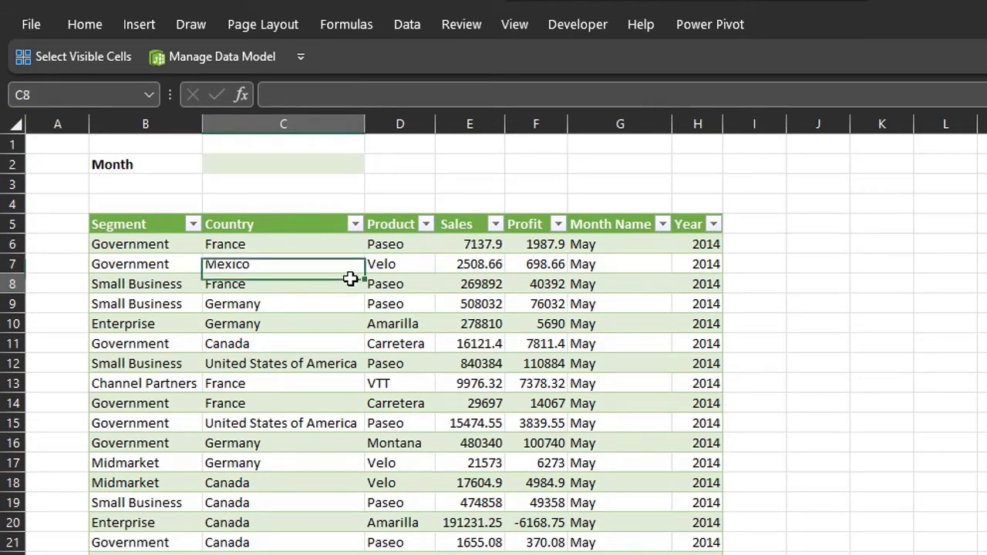
right_click(348, 279)
left_click(401, 259)
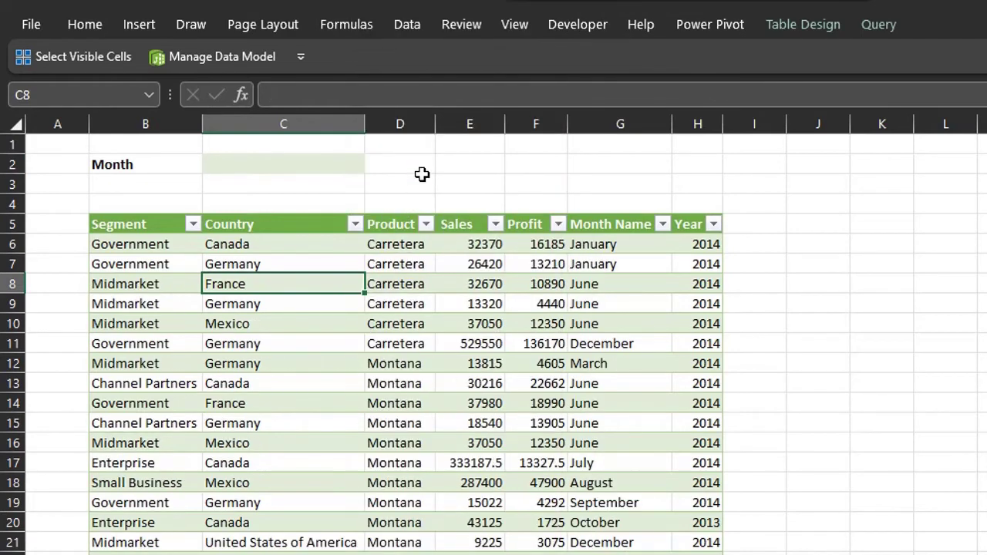
Set MonthFilter to April and refresh the table to show April rows.
left_click(339, 168)
type("April")
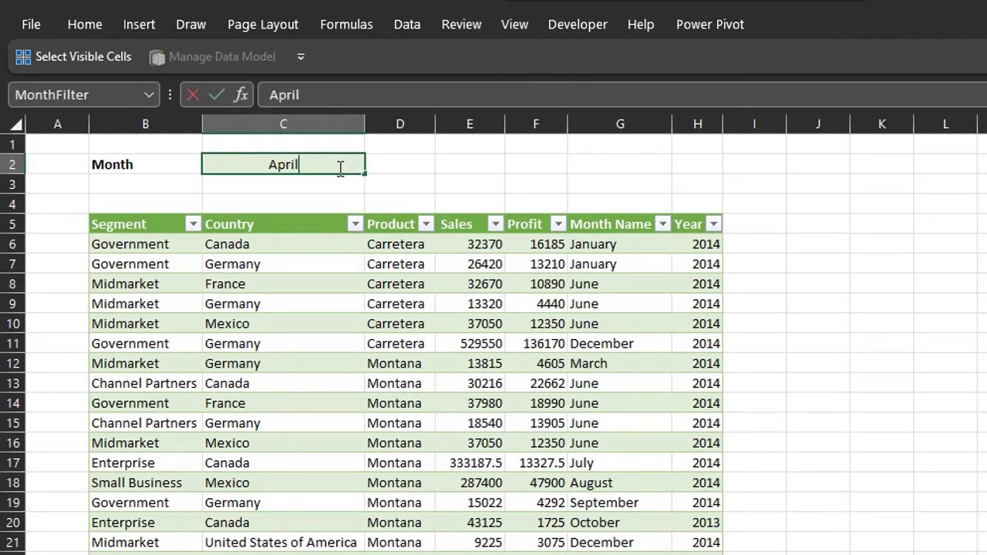
key("Return")
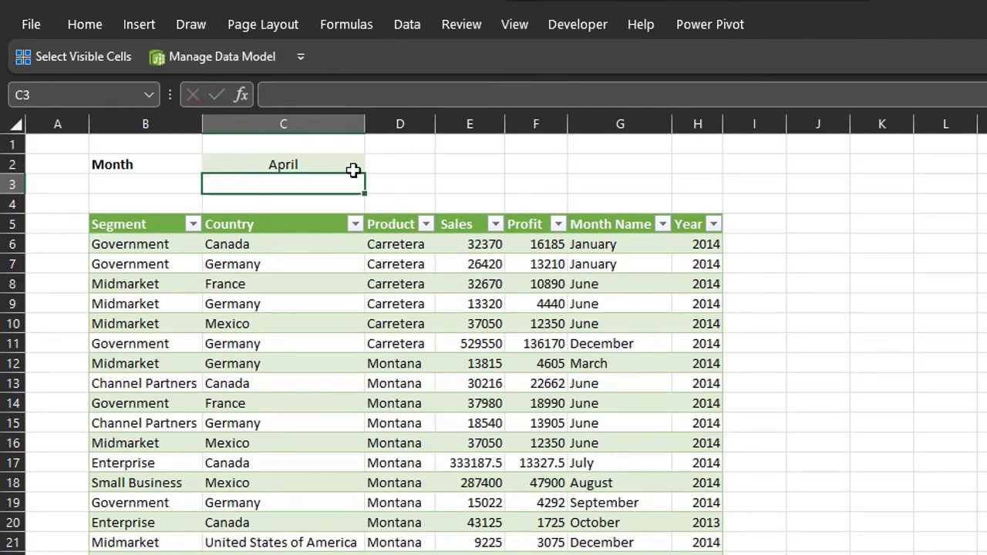
right_click(465, 309)
left_click(511, 263)
Change MonthFilter back to May and refresh the table to show May rows.
left_click(283, 164)
key("Delete")
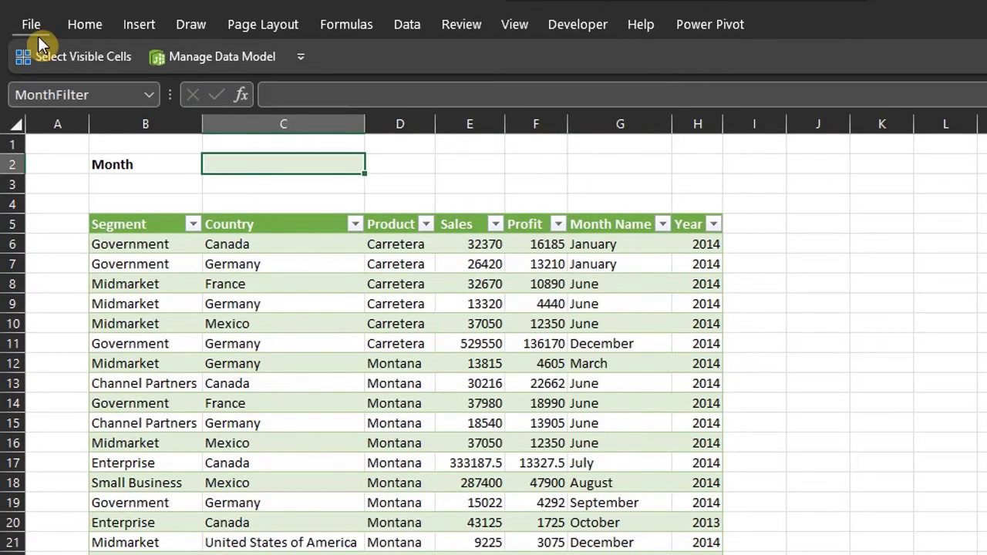
type("May")
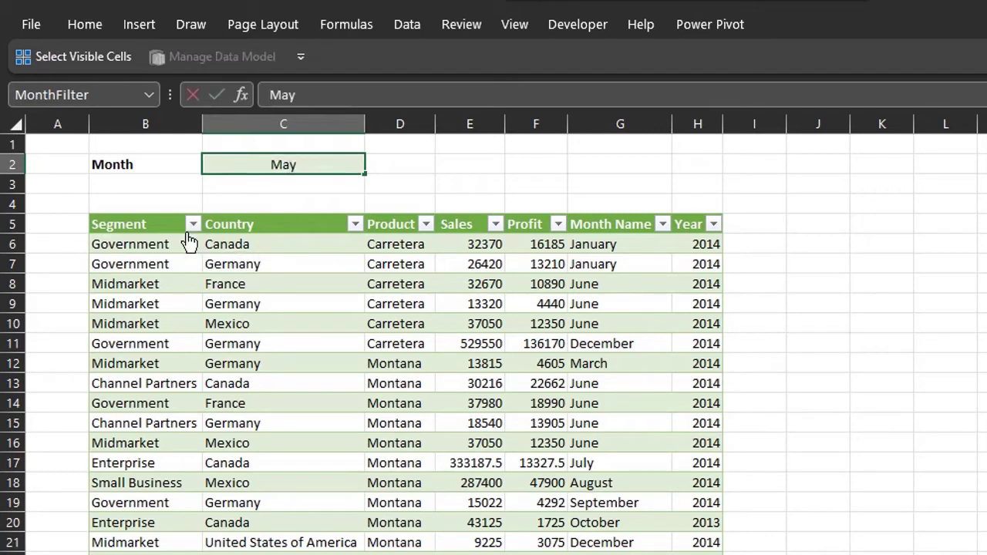
key("Return")
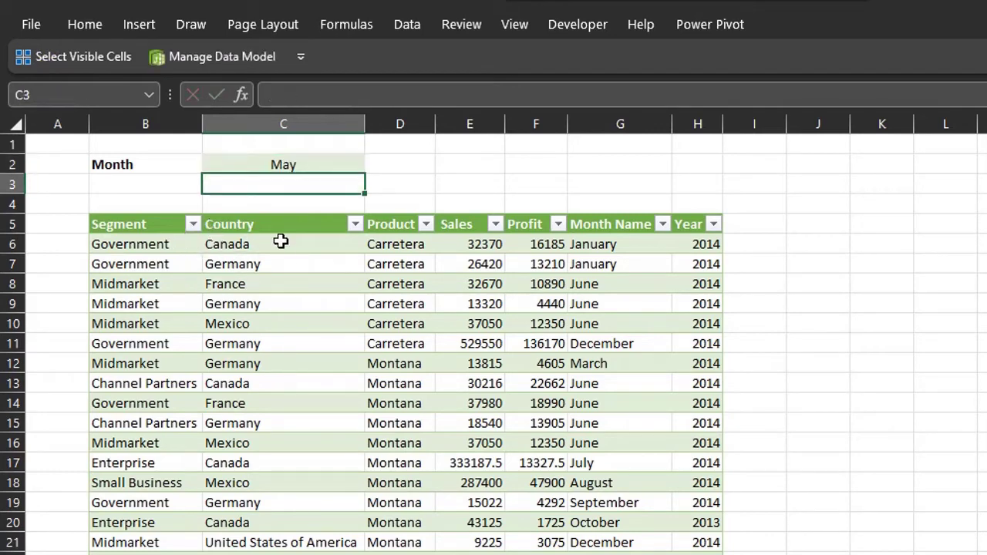
right_click(247, 263)
left_click(392, 262)
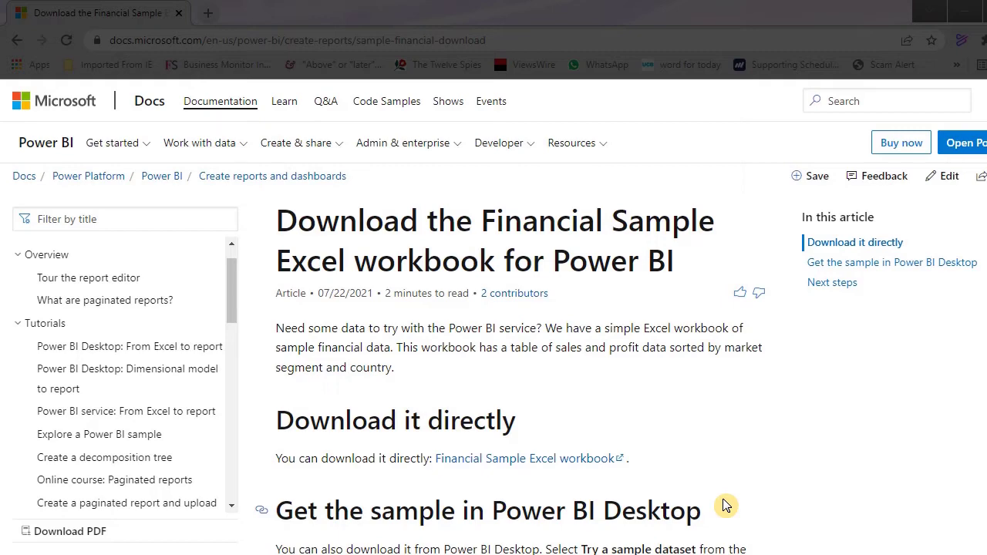
Bring up the link options for the Financial Sample workbook download link on the docs page.
scroll(725, 506, "down", 1)
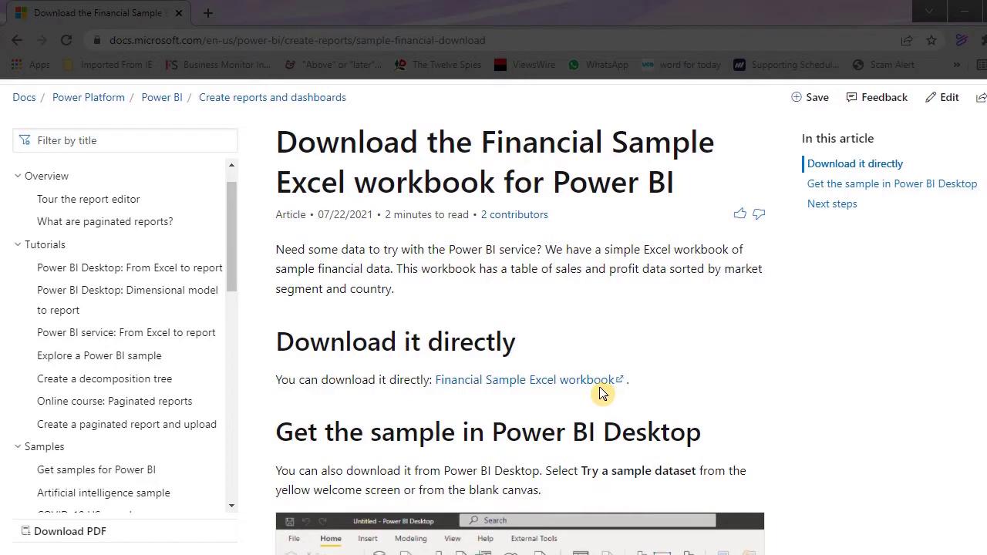
right_click(598, 390)
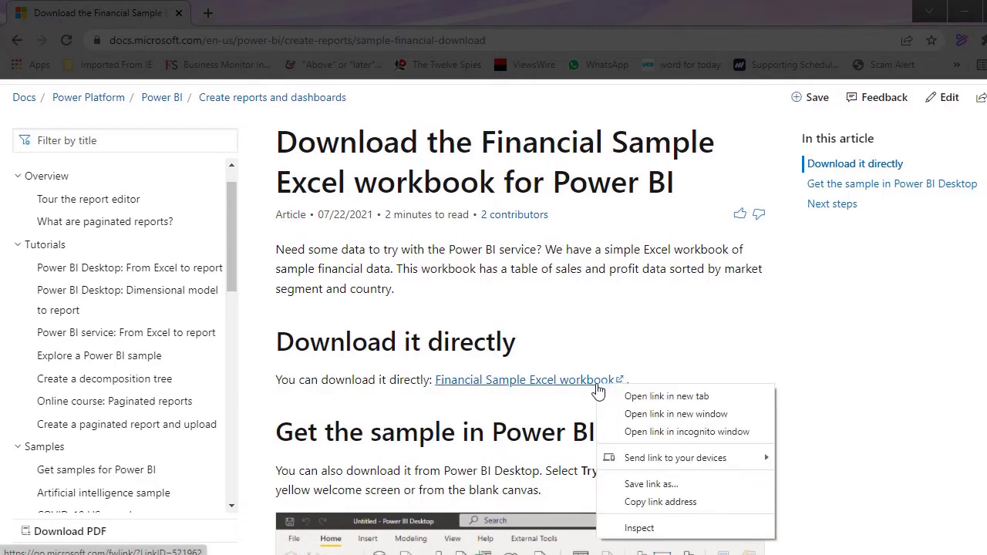
Copy the Financial Sample link address and paste it into a Data > From Web import.
left_click(714, 511)
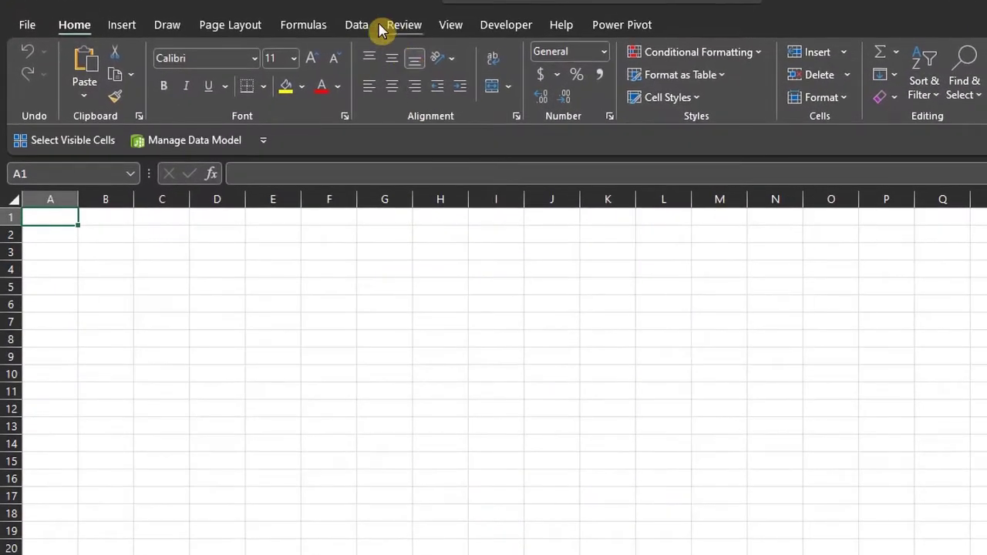
left_click(371, 23)
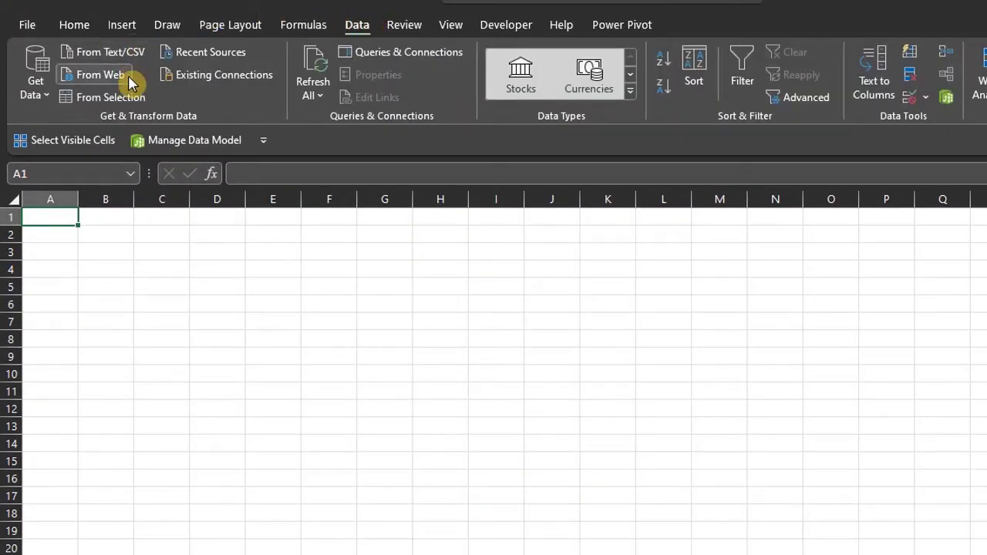
left_click(130, 83)
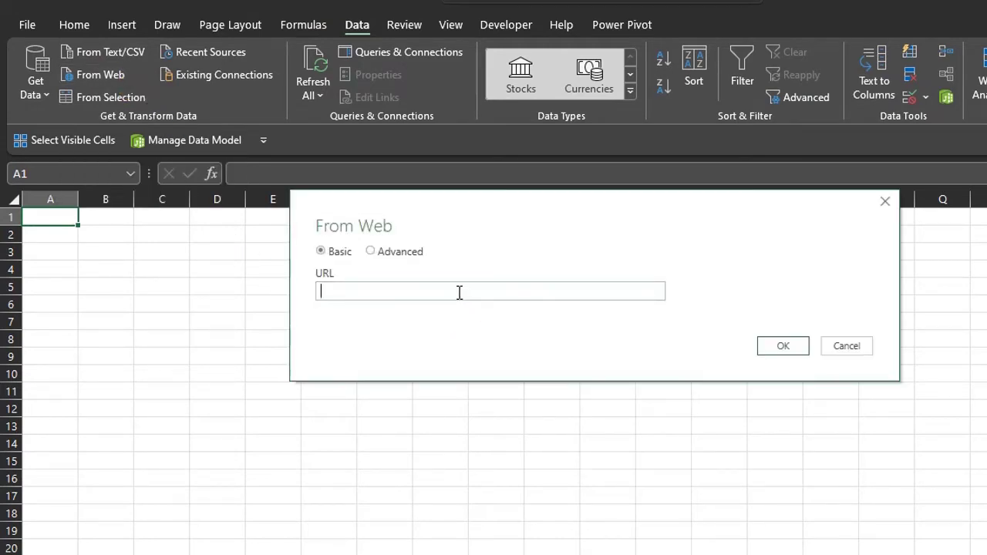
key("ctrl+v")
left_click(782, 352)
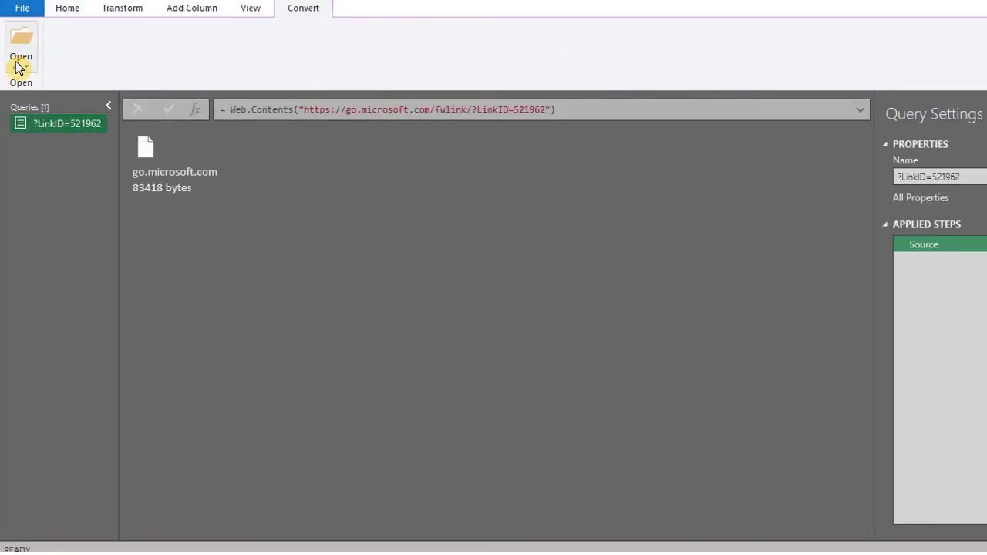
Open the downloaded file as an Excel Workbook and load its financials table.
left_click(21, 65)
left_click(44, 84)
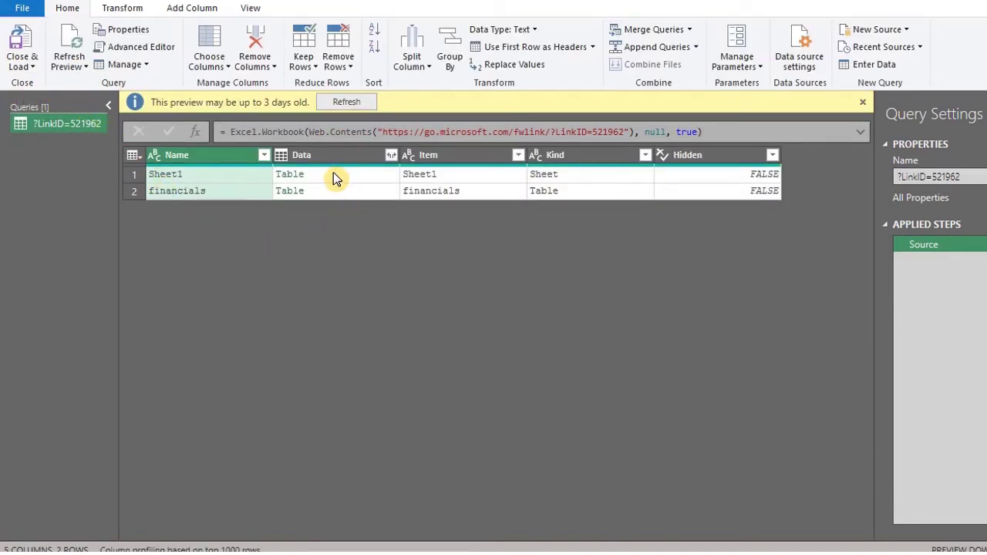
left_click(333, 174)
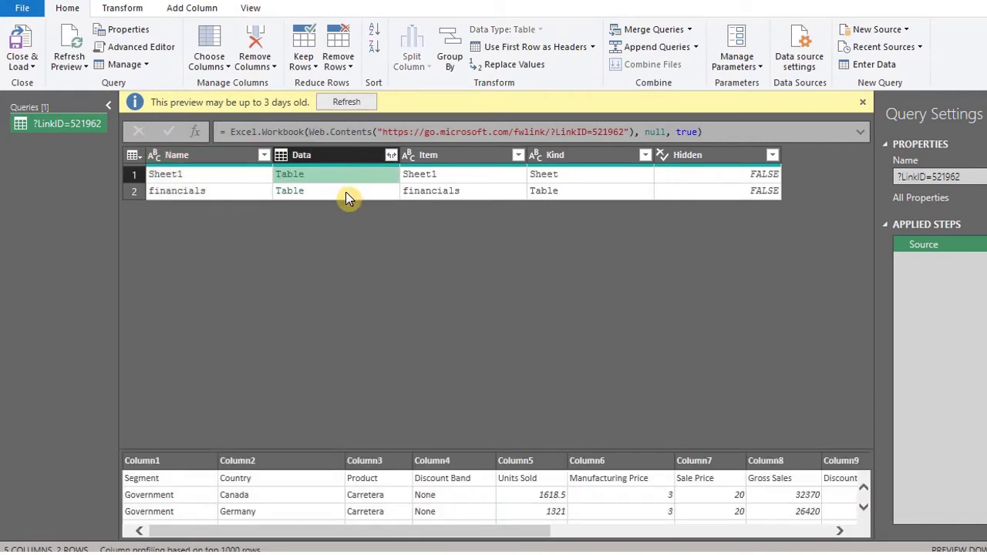
left_click(346, 192)
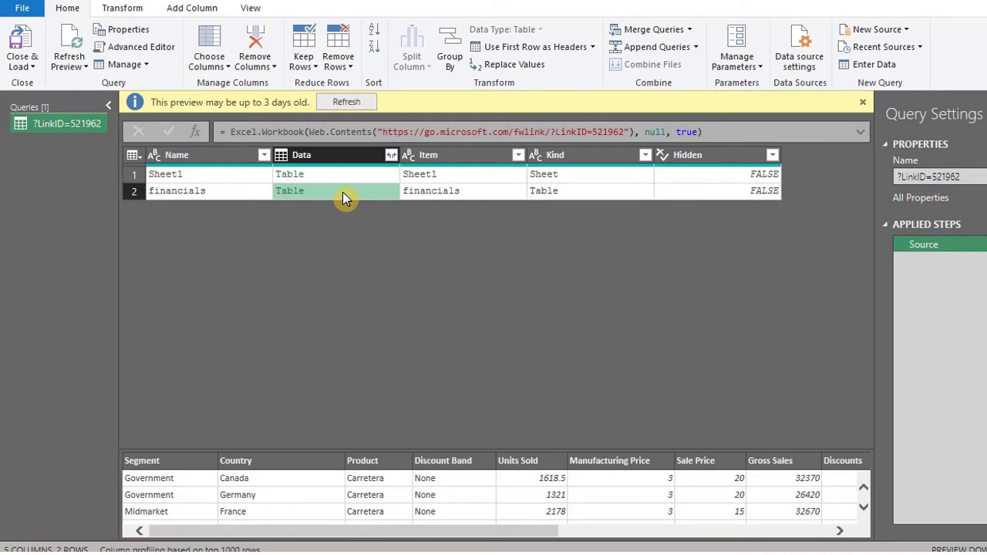
left_click(295, 192)
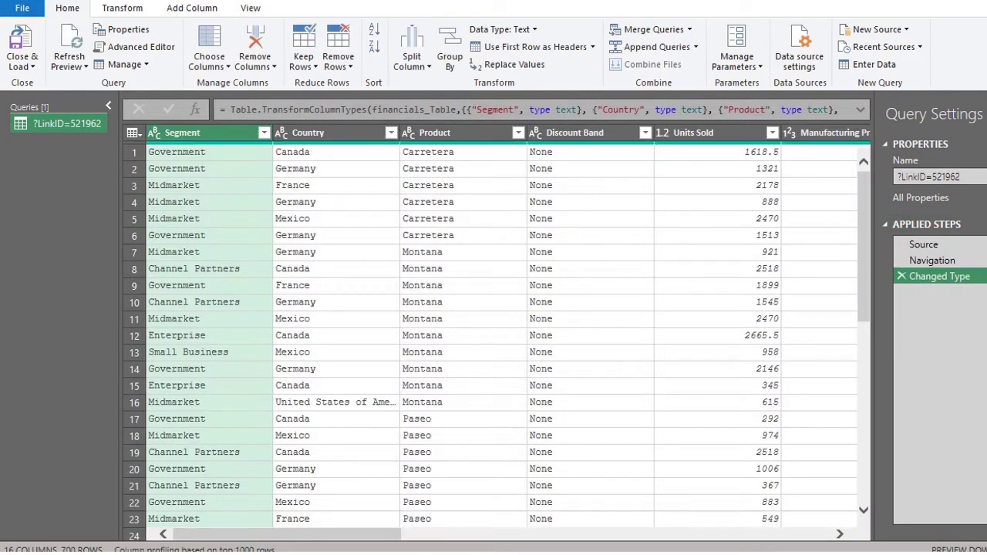
Rename the query to Data in Query Settings.
left_click(956, 178)
type("D")
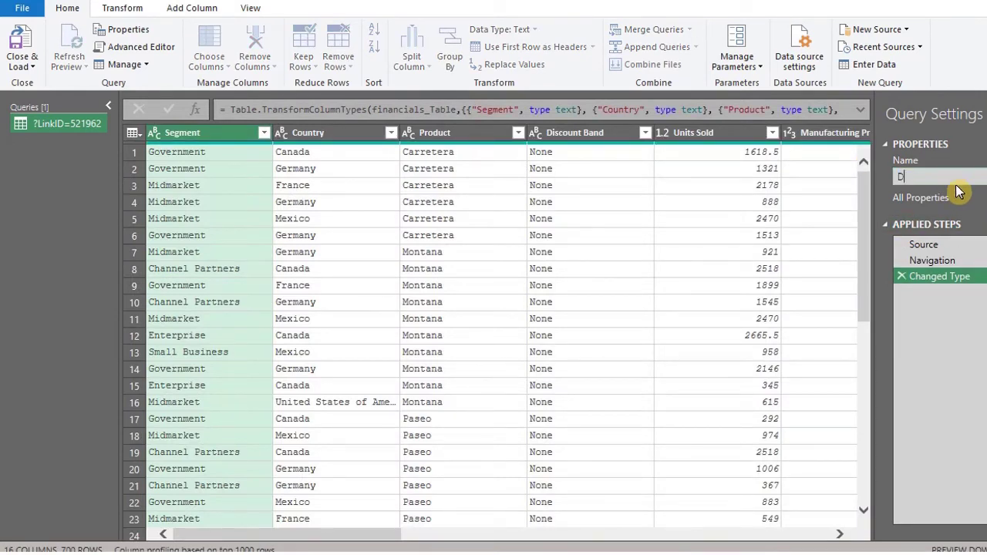
type("ata")
key("Return")
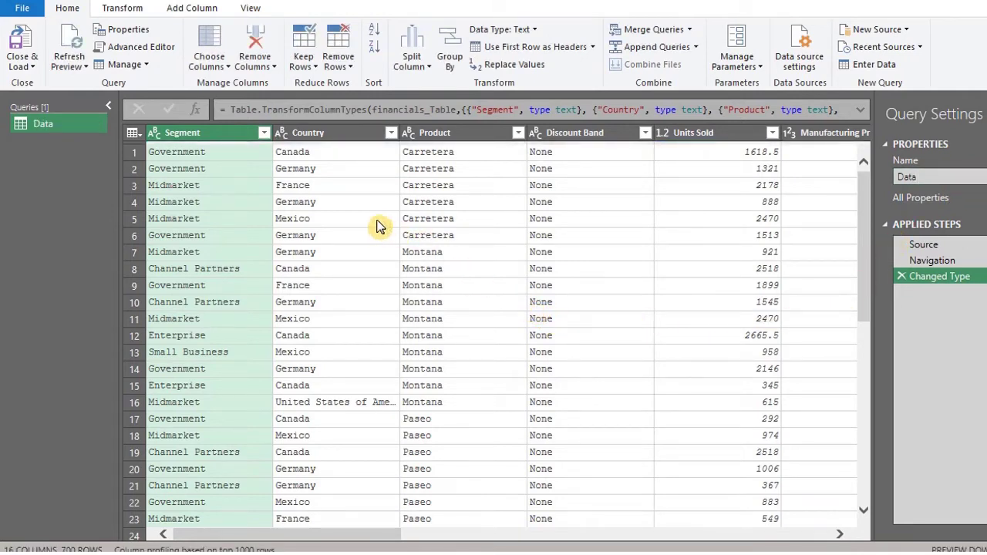
Use Choose Columns to keep Segment, Country, Product, Sales, Profit, Month Name and Year.
left_click(219, 63)
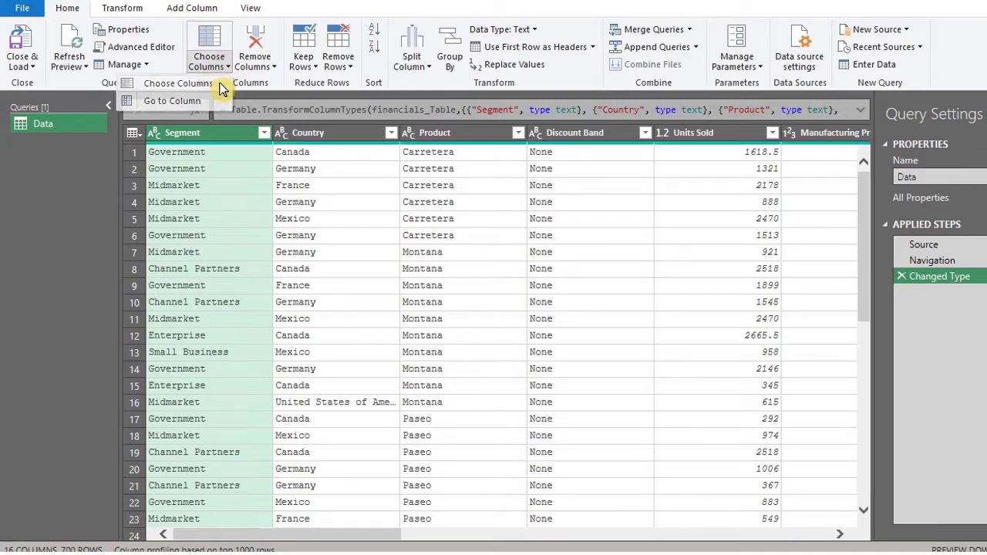
left_click(221, 88)
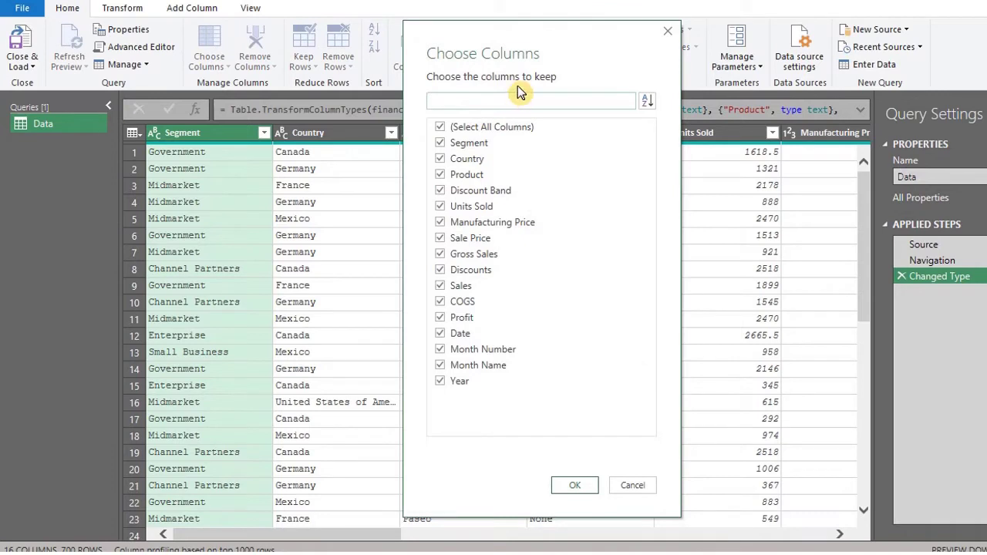
left_click(443, 128)
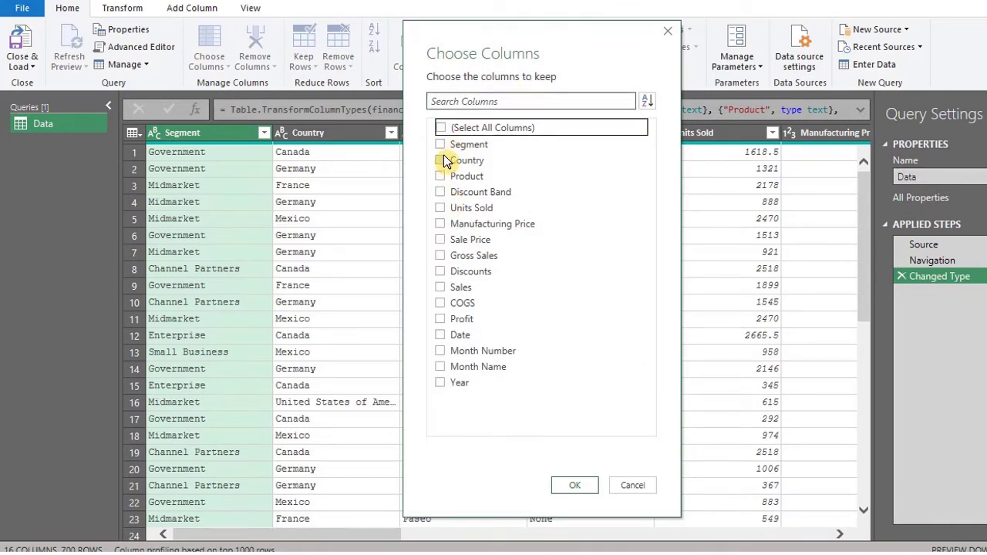
left_click(442, 145)
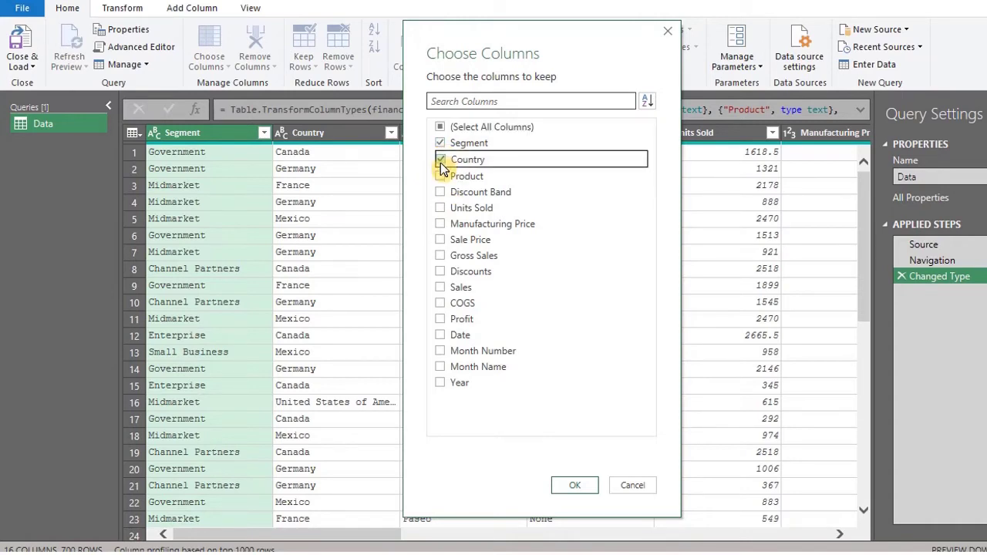
left_click(440, 159)
left_click(440, 175)
left_click(441, 288)
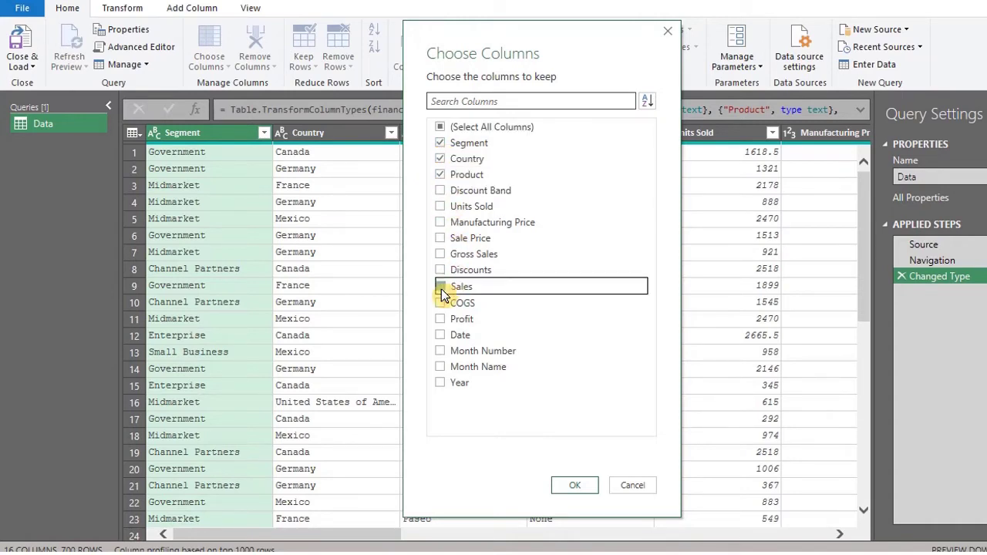
left_click(441, 318)
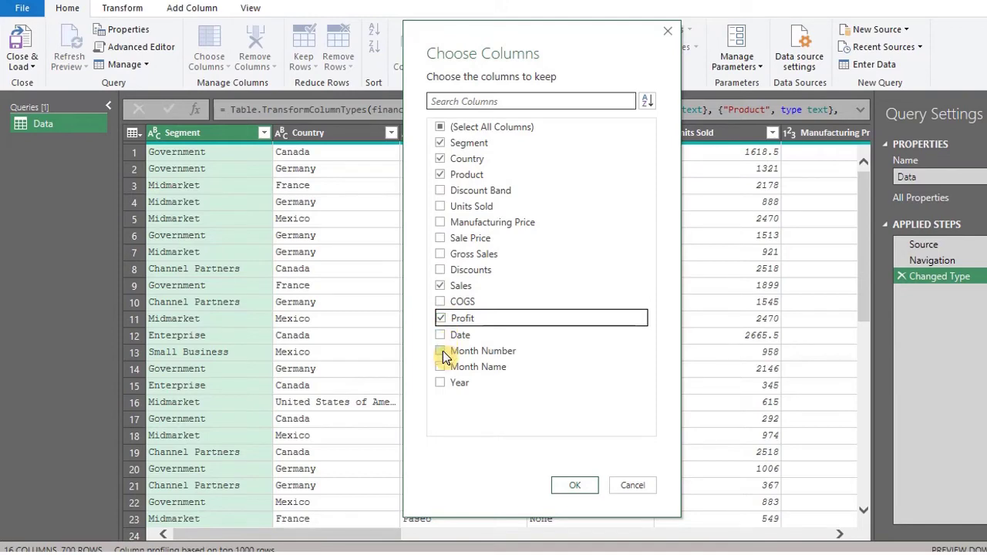
left_click(442, 369)
left_click(441, 383)
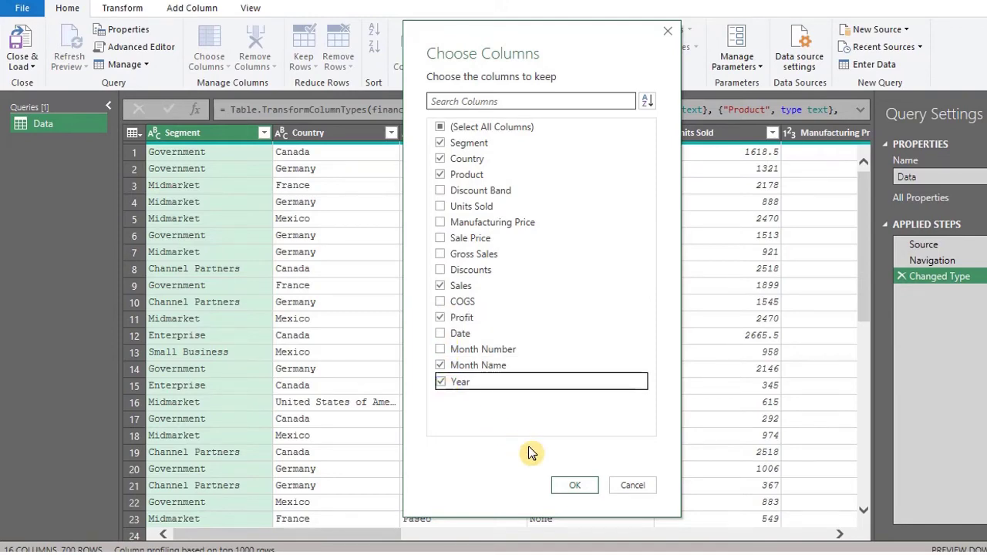
left_click(578, 485)
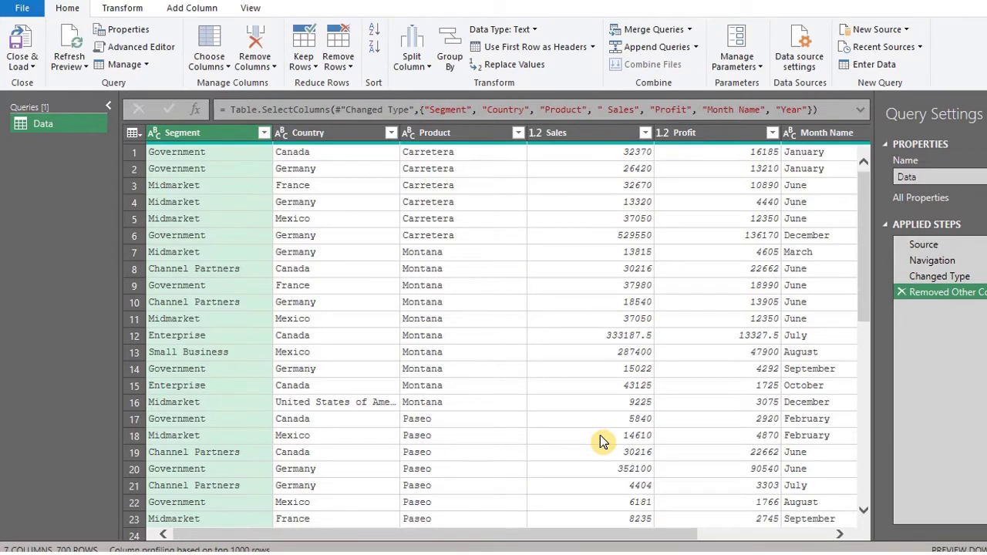
Close & Load To a table on the existing worksheet starting at cell B5.
key("ctrl+shift+plus")
key("ctrl+shift+plus")
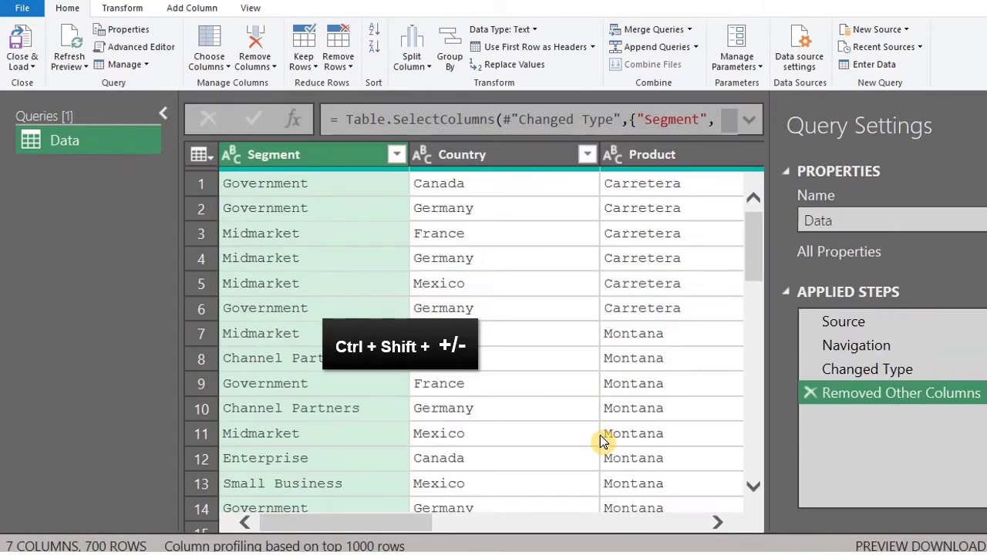
key("ctrl+shift+minus")
key("ctrl+shift+minus")
key("ctrl+shift+minus")
key("ctrl+shift+plus")
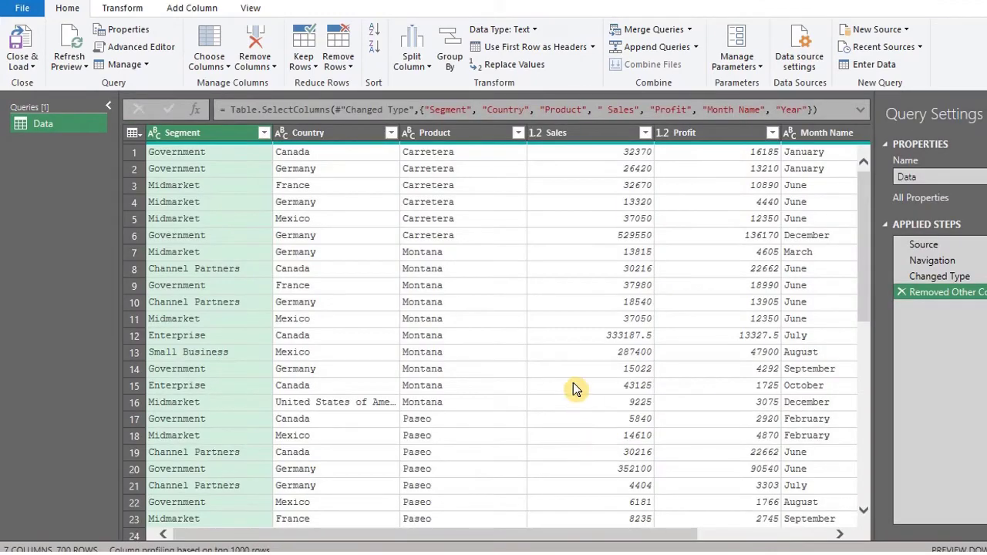
left_click(13, 66)
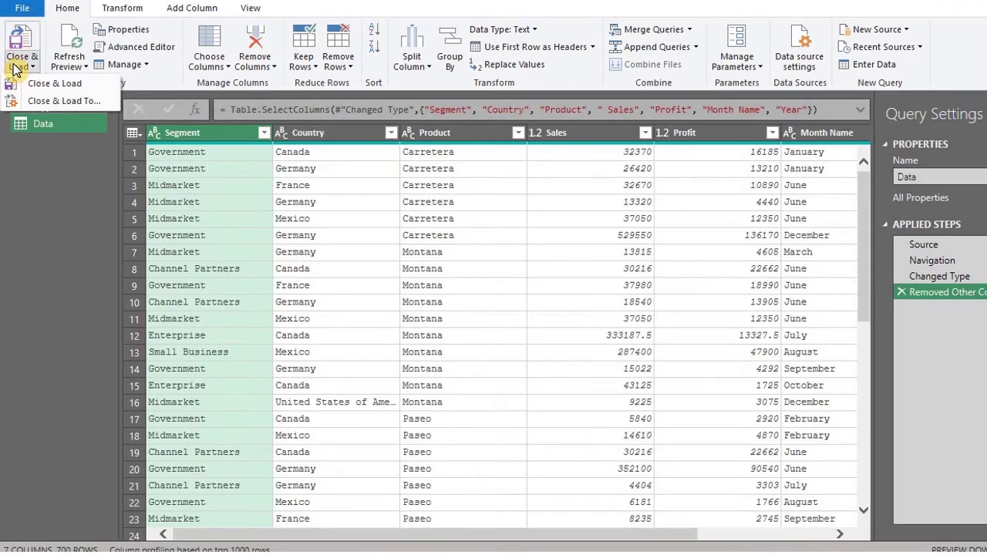
left_click(25, 104)
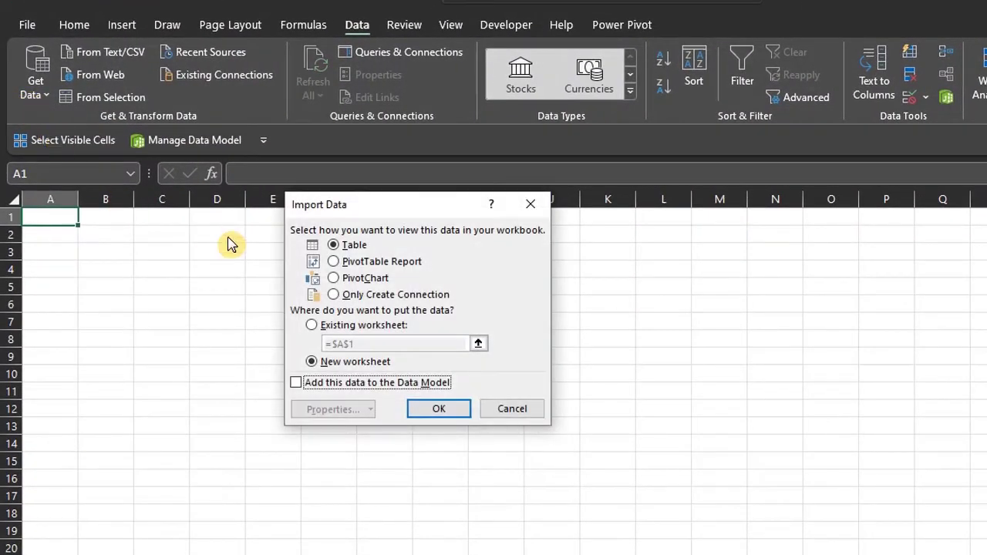
left_click(314, 327)
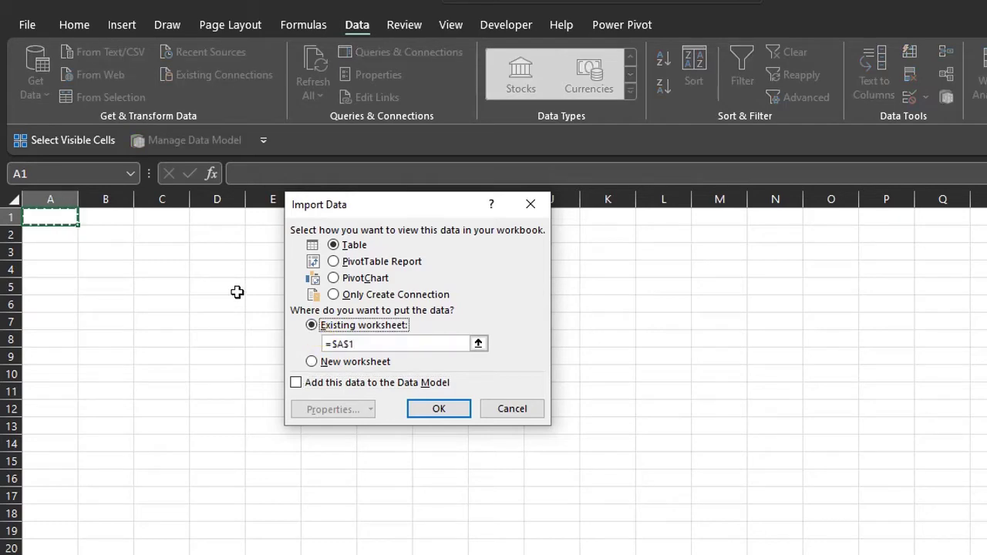
left_click(121, 284)
left_click(437, 409)
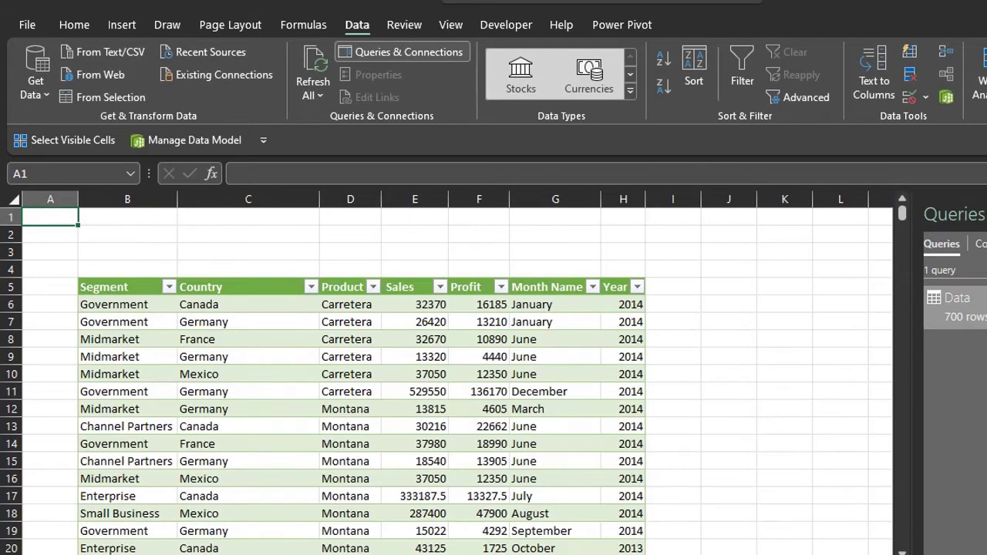
Name cell C2, holding June, MonthFilter via the Name Box.
key("ctrl+F1")
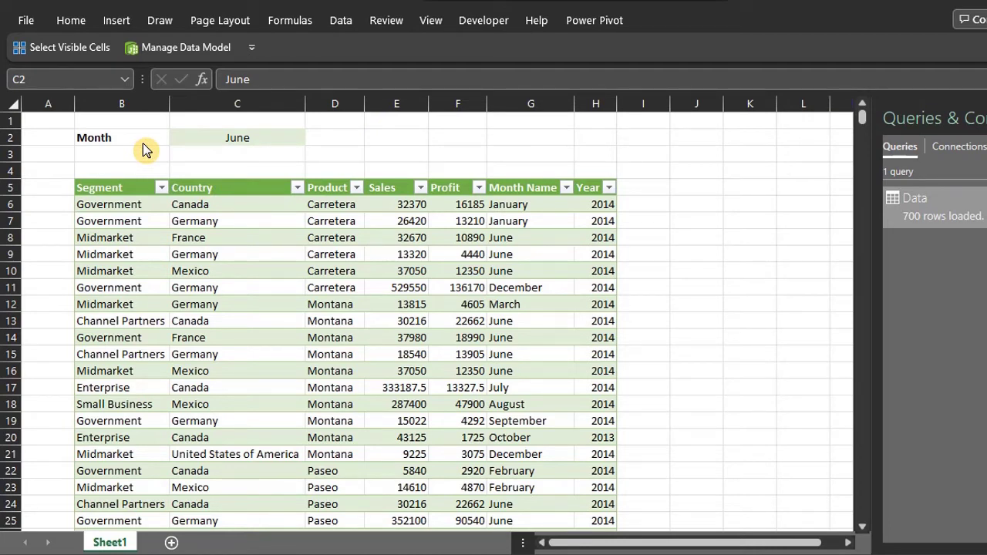
left_click(203, 147)
type("MonthFilter")
key("Return")
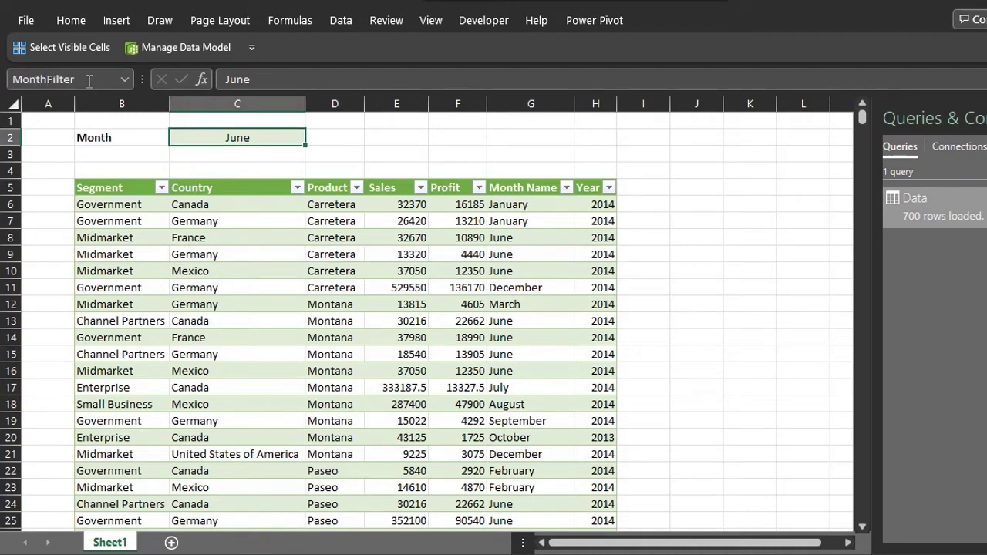
Create a Power Query query from the MonthFilter cell with Get Data from Selection.
left_click(209, 137)
right_click(209, 137)
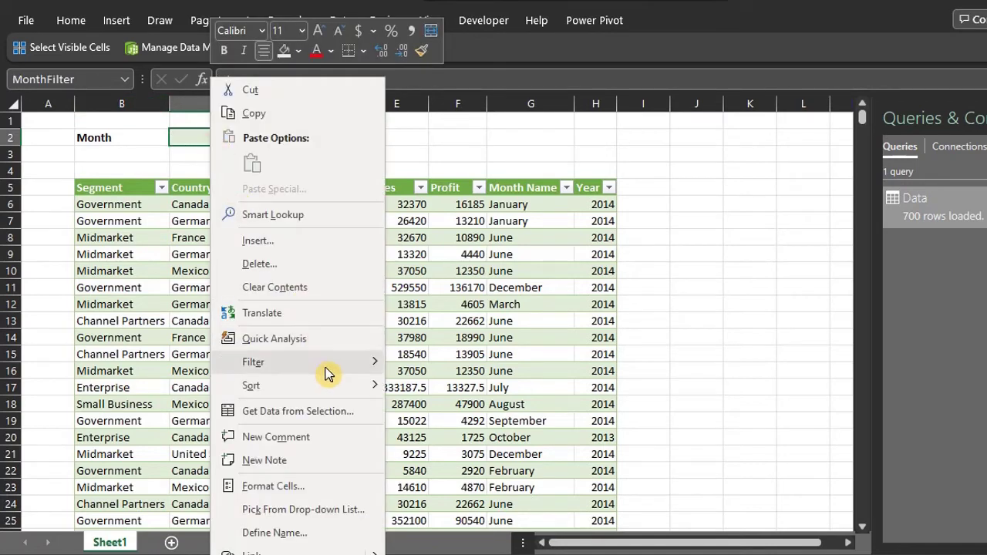
left_click(337, 417)
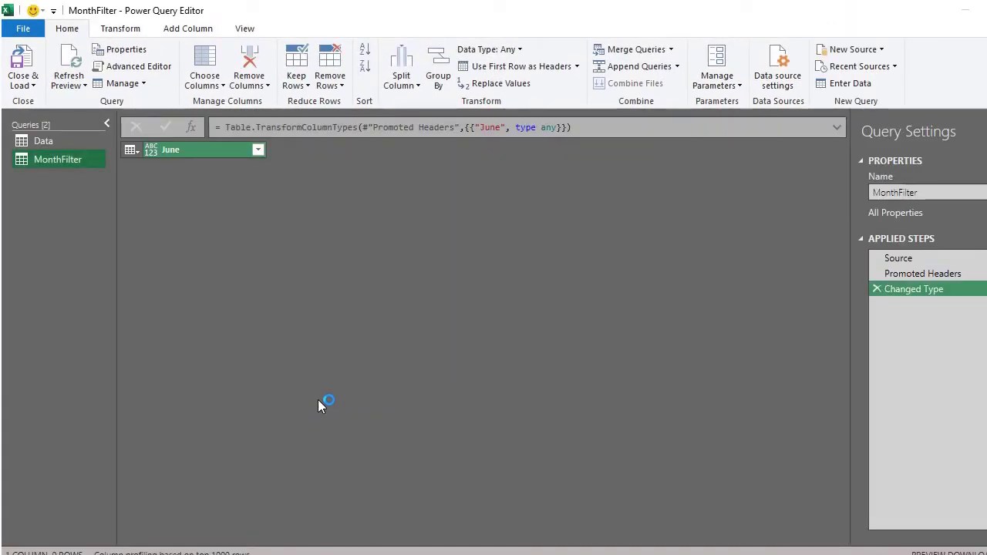
Delete the Promoted Headers step and every later step of the MonthFilter query.
right_click(887, 281)
left_click(924, 338)
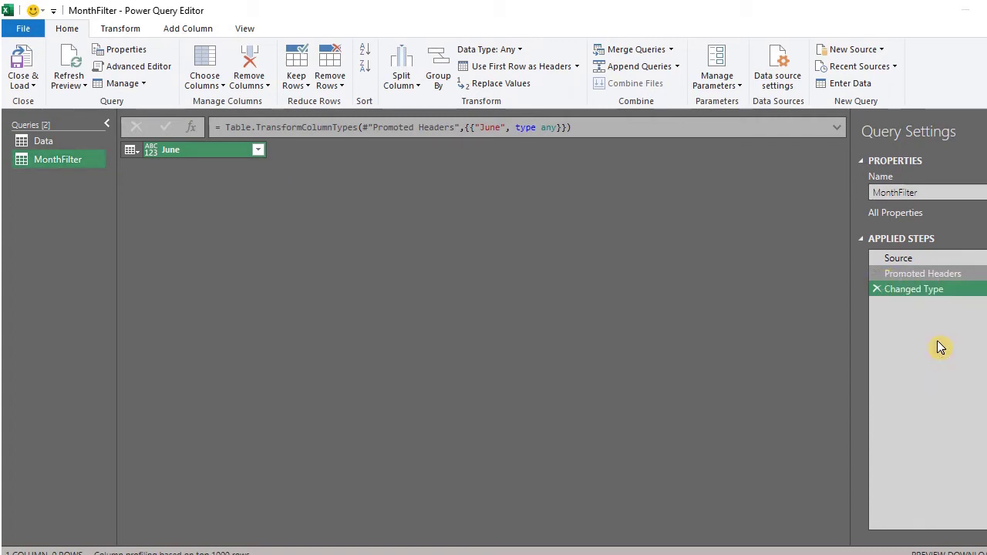
left_click(605, 320)
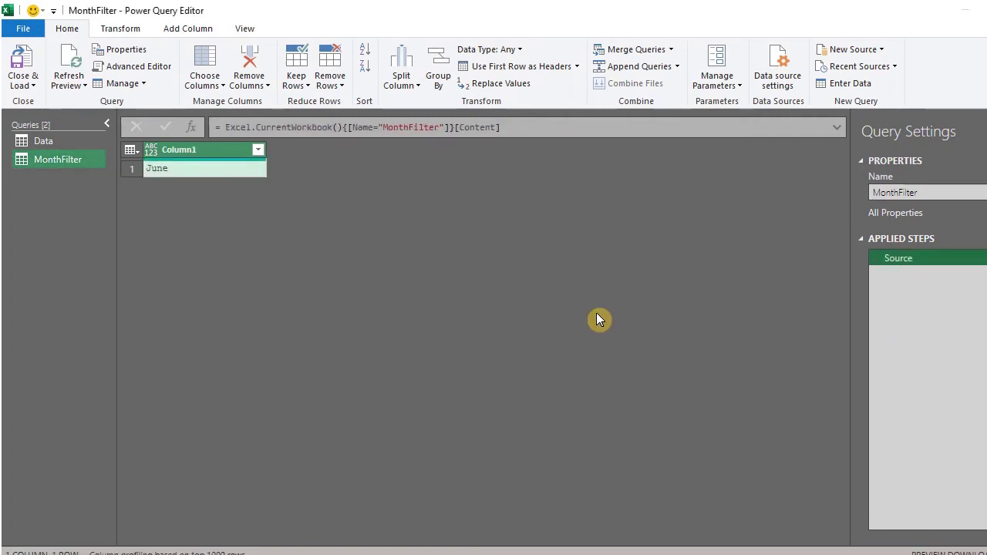
Drill down to the single June value and load MonthFilter as connection only.
right_click(192, 171)
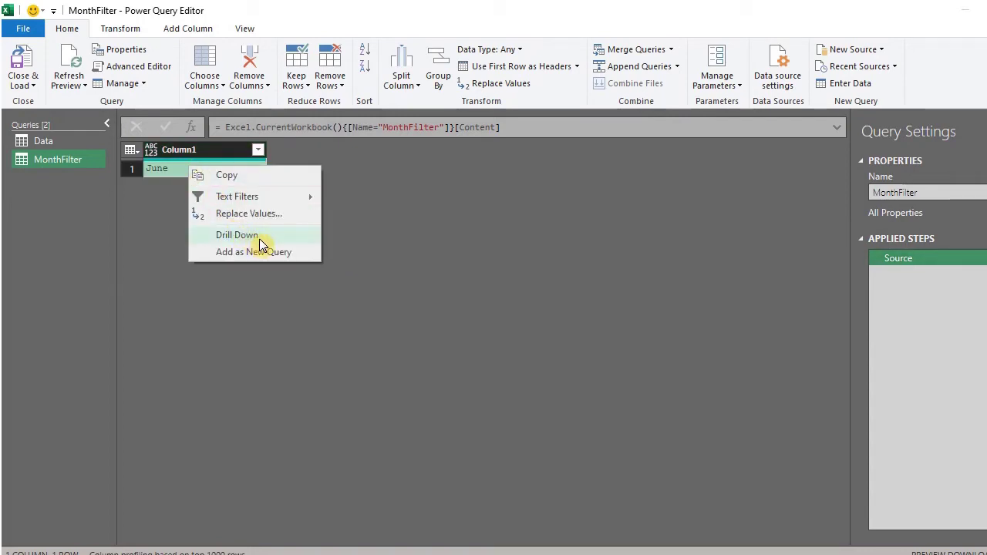
left_click(237, 236)
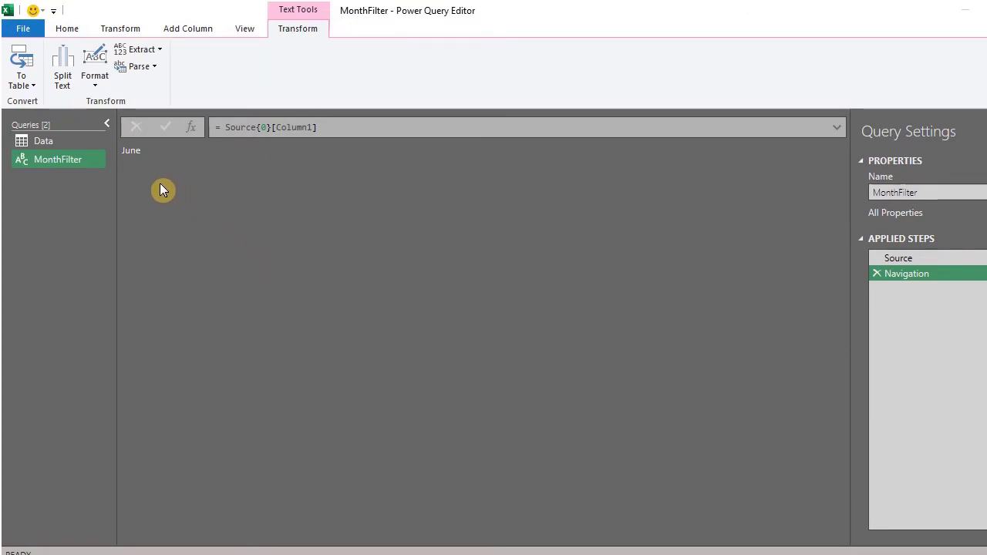
left_click(67, 29)
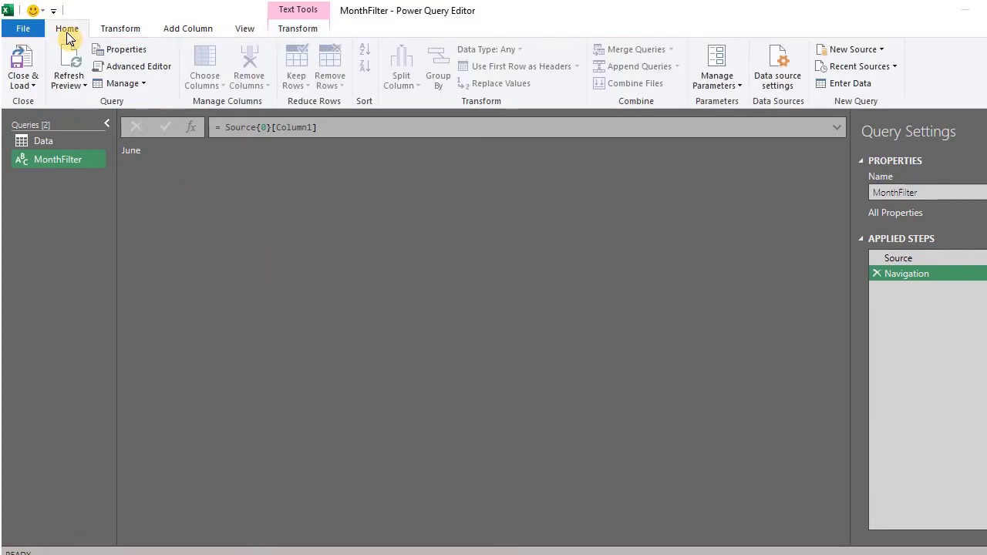
left_click(25, 83)
left_click(92, 113)
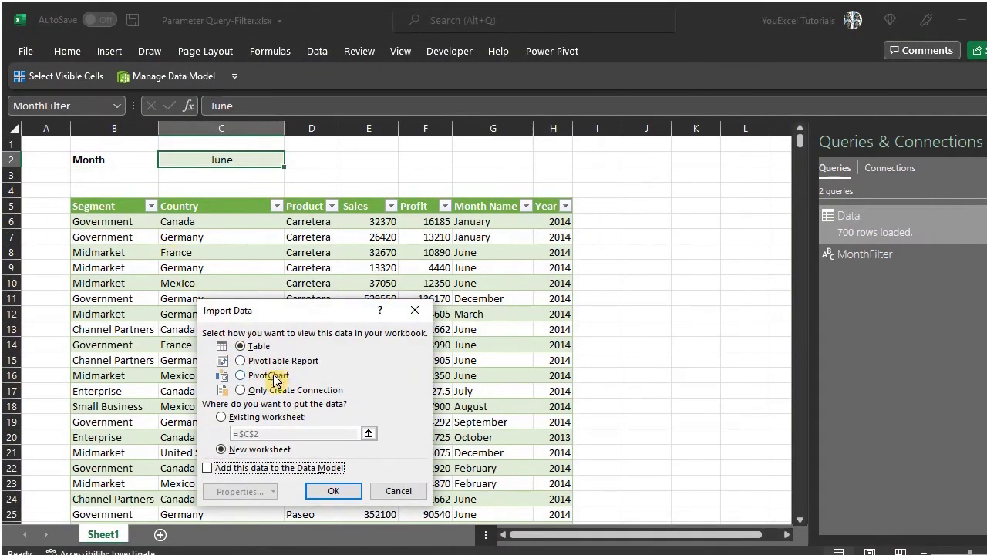
left_click(263, 391)
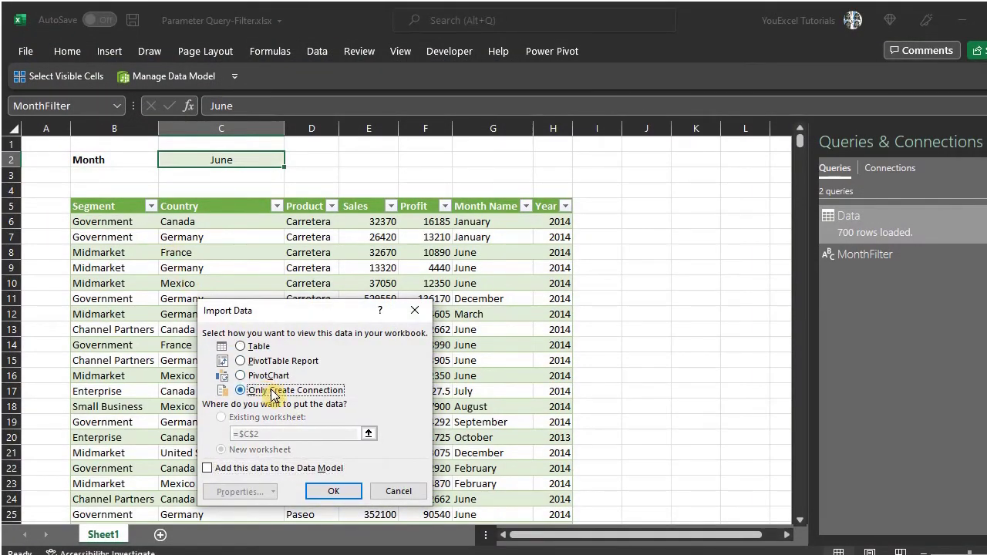
left_click(334, 492)
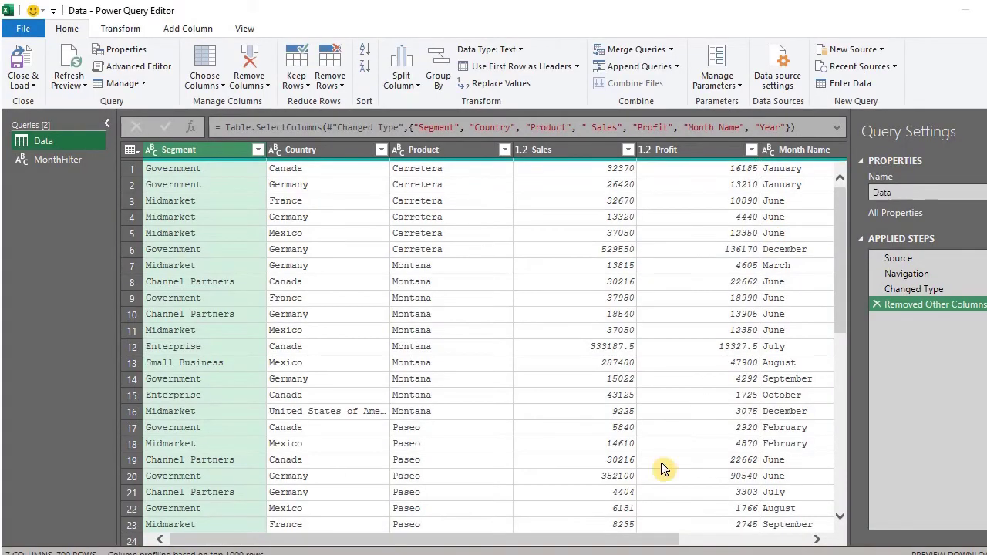
Filter the Month Name column to June only, leaving 70 rows.
left_click_drag(626, 538, 759, 545)
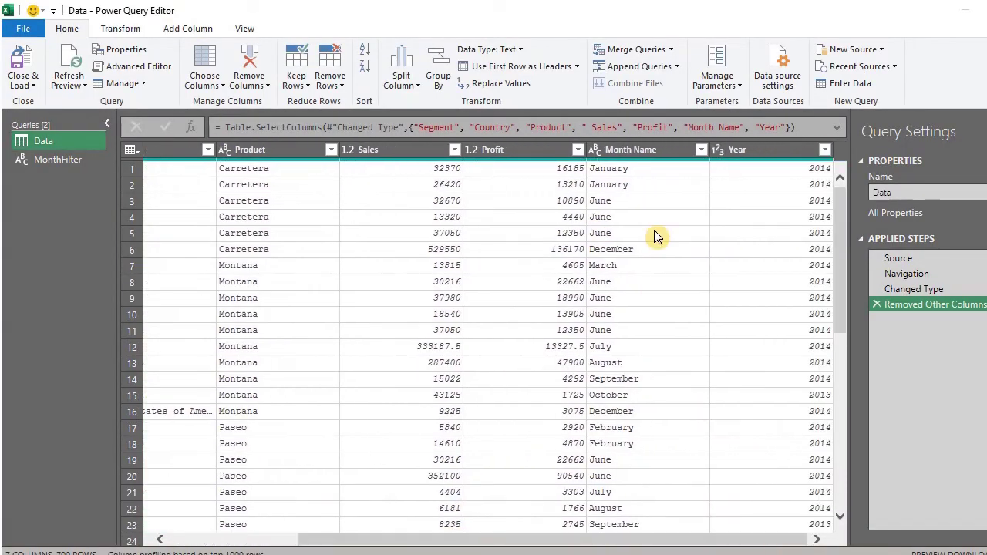
left_click(699, 152)
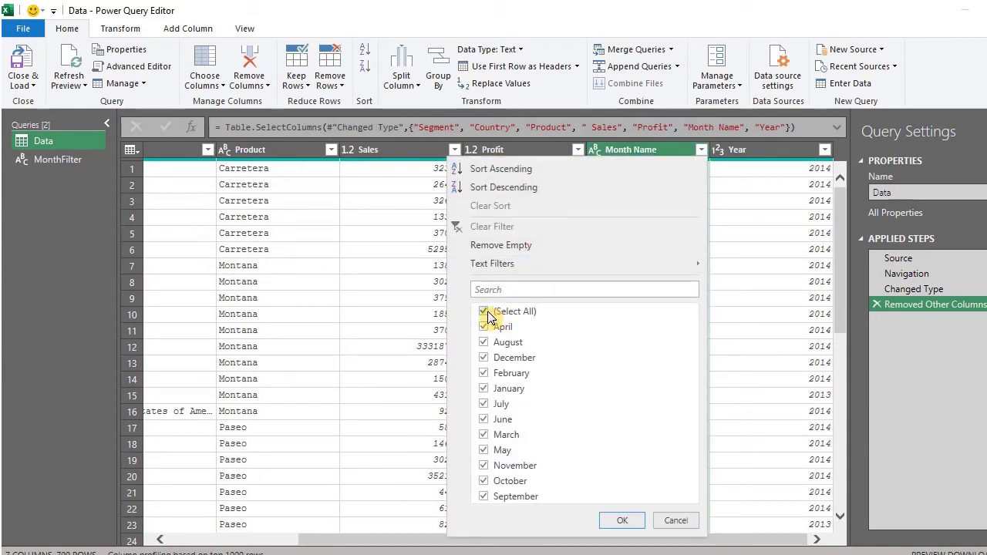
left_click(483, 313)
left_click(483, 420)
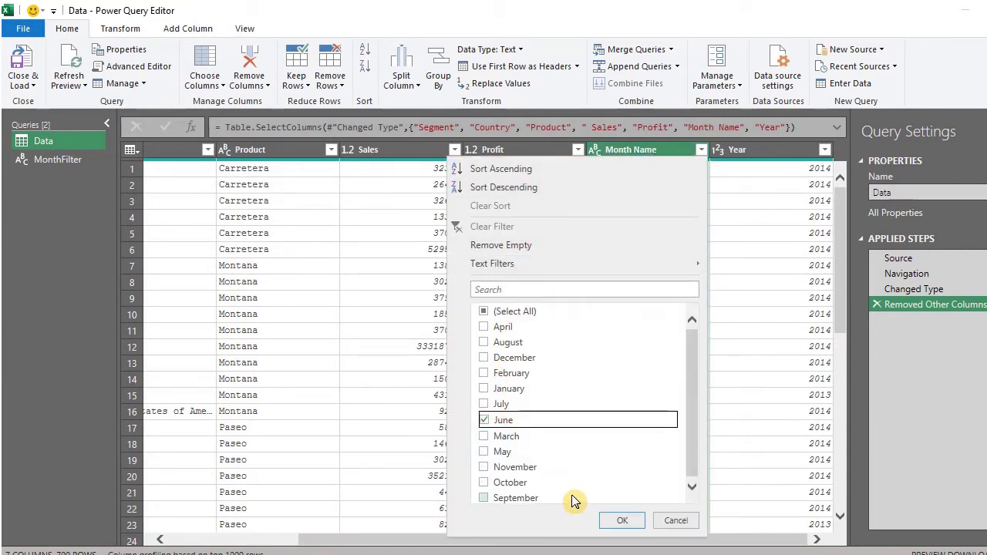
left_click(623, 521)
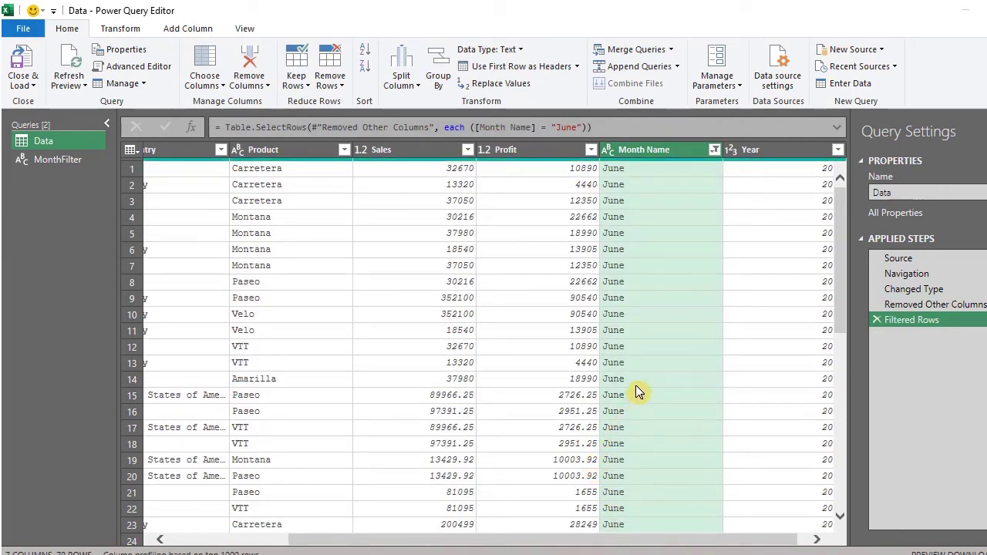
Replace the hard-coded "June" in the Filtered Rows formula with the MonthFilter query.
left_click(839, 128)
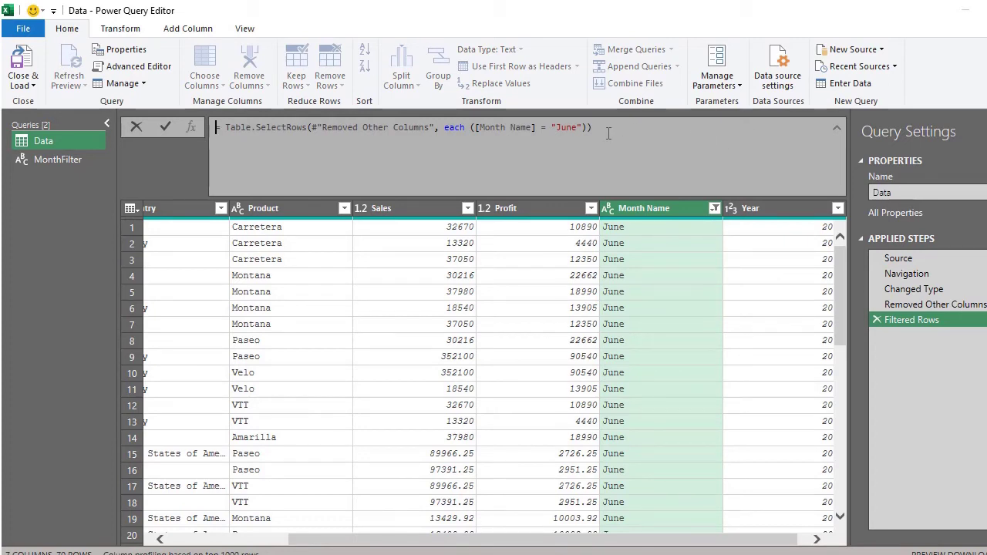
left_click(551, 127)
key("shift+Right")
key("shift+Right")
key("shift+Right")
key("shift+Right")
key("shift+Right")
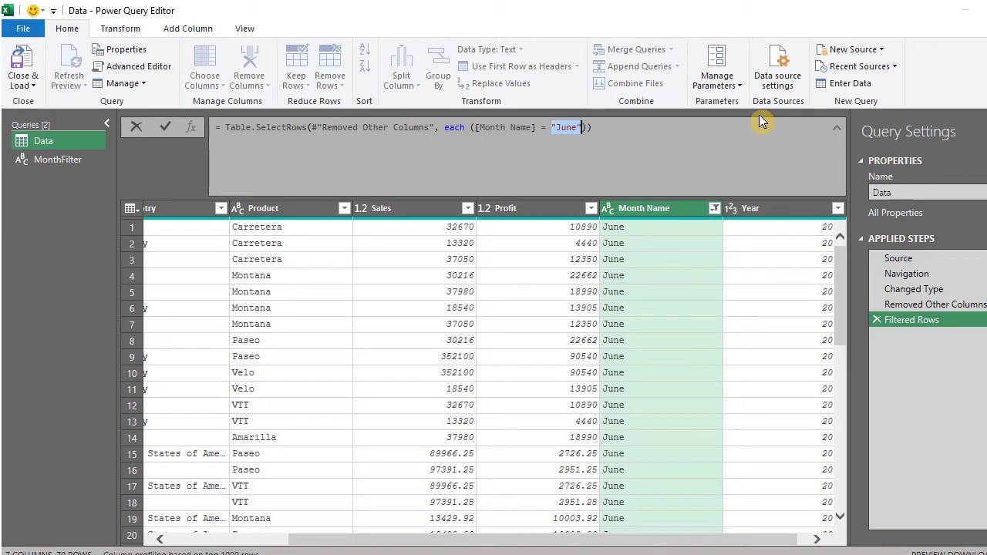
key("BackSpace")
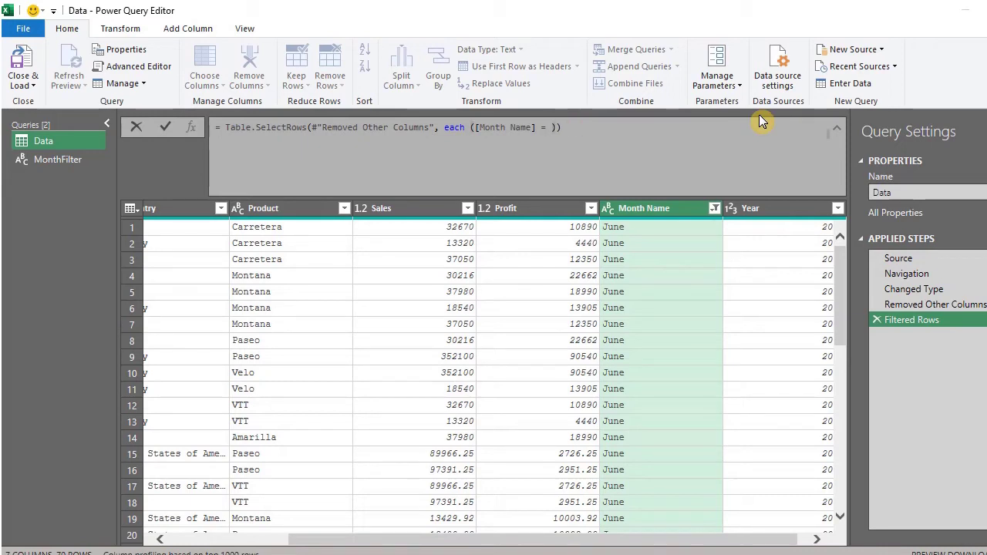
type("mo")
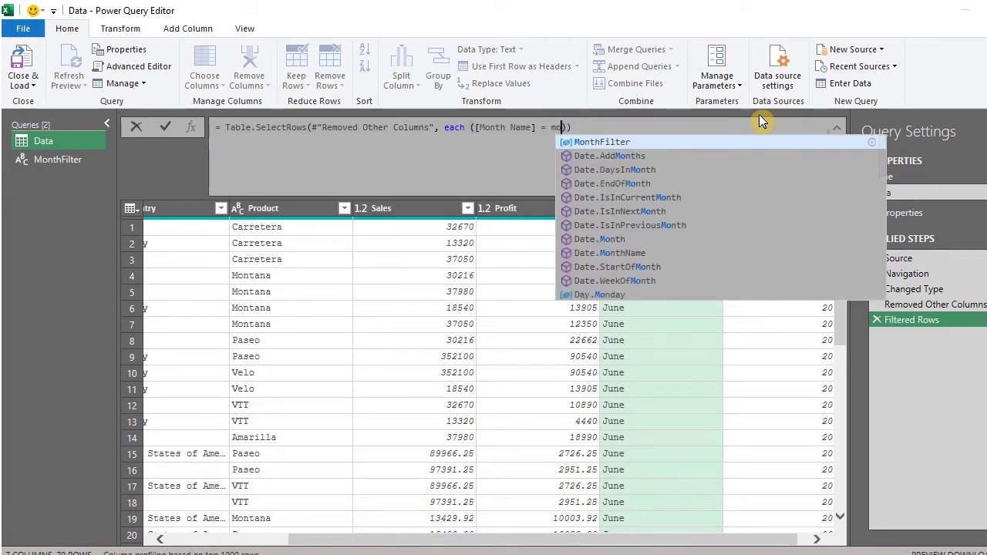
type("n")
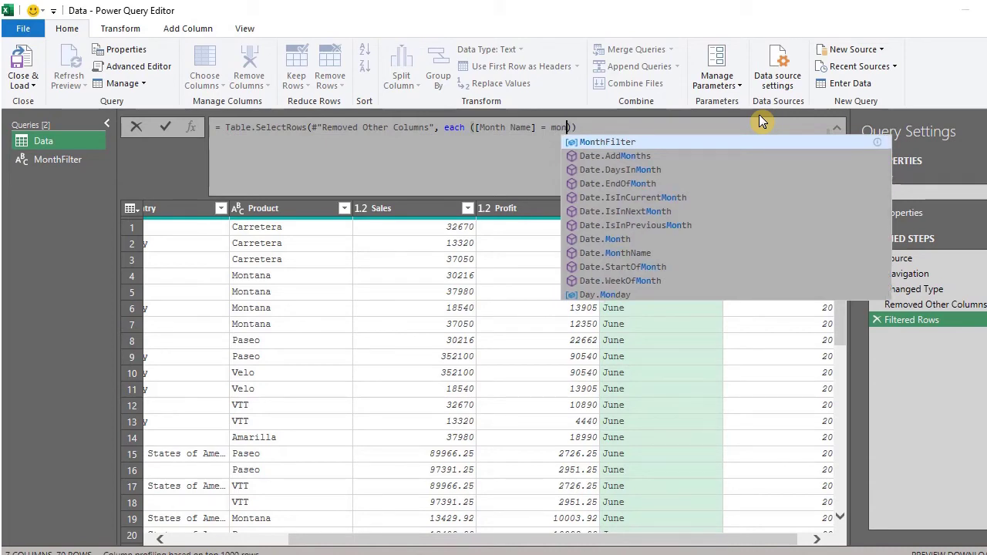
left_click(733, 147)
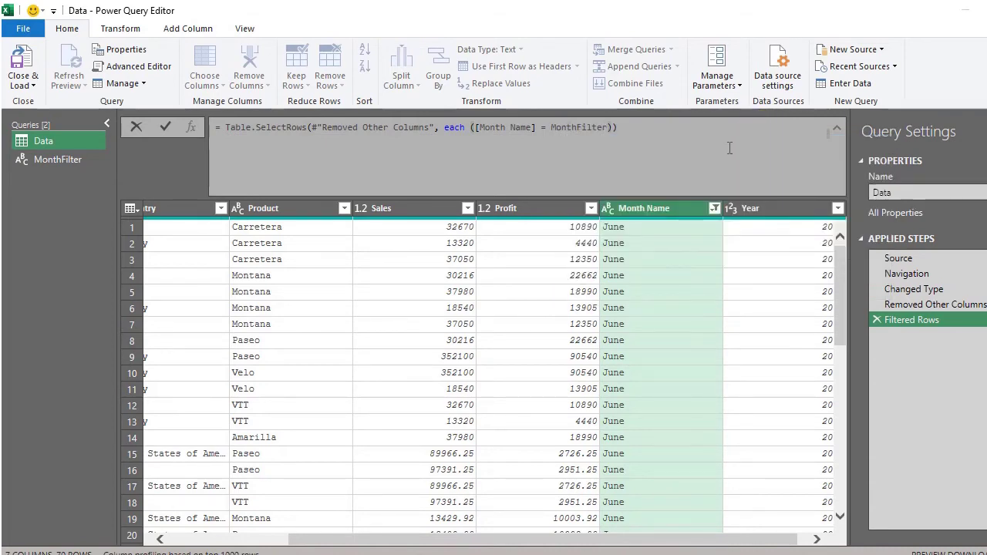
key("Return")
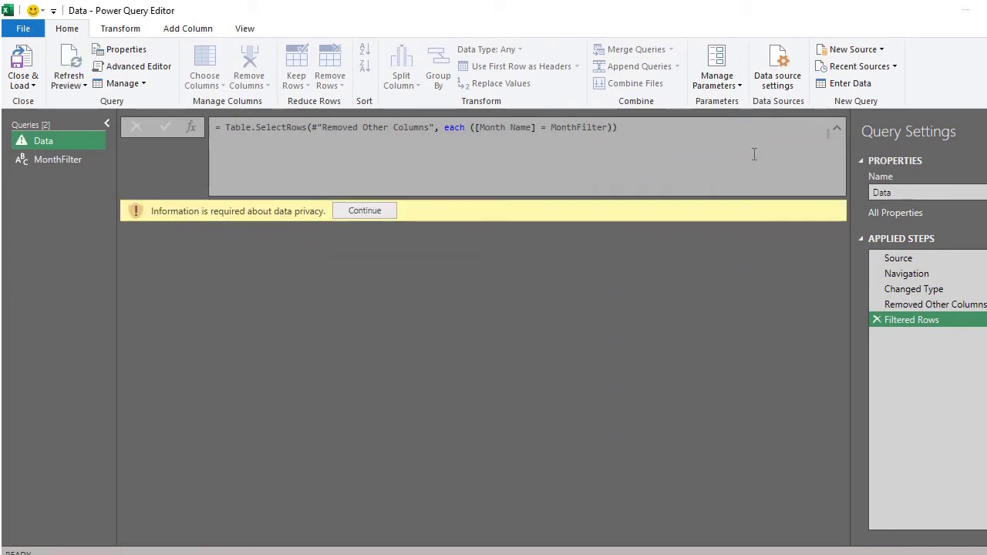
Answer the privacy warning by ignoring privacy level checks for this file and saving.
left_click(384, 214)
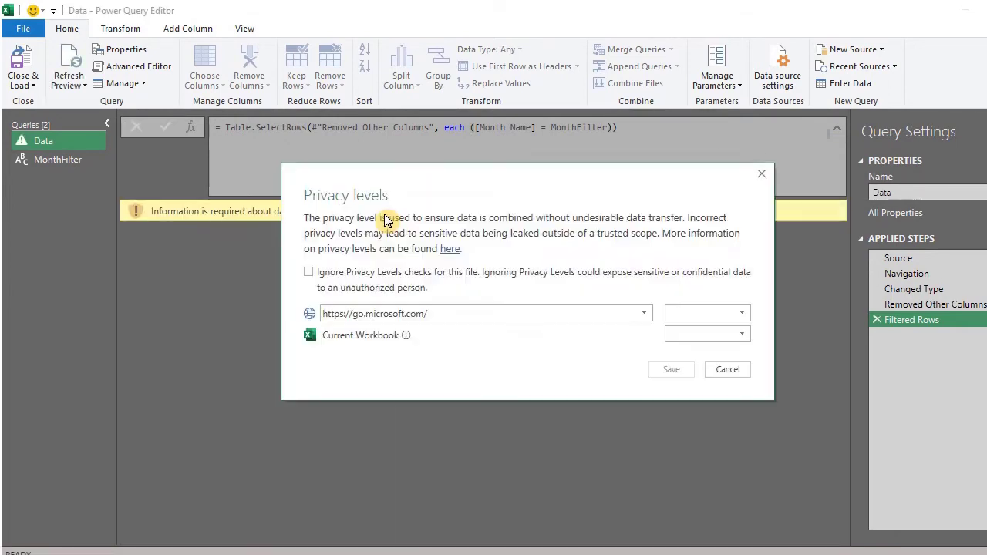
left_click(315, 274)
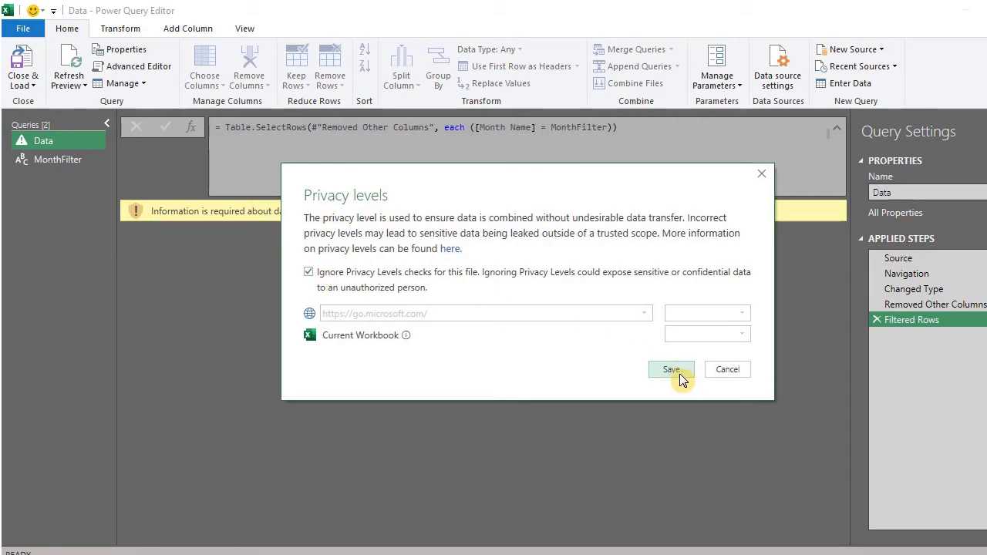
left_click(678, 375)
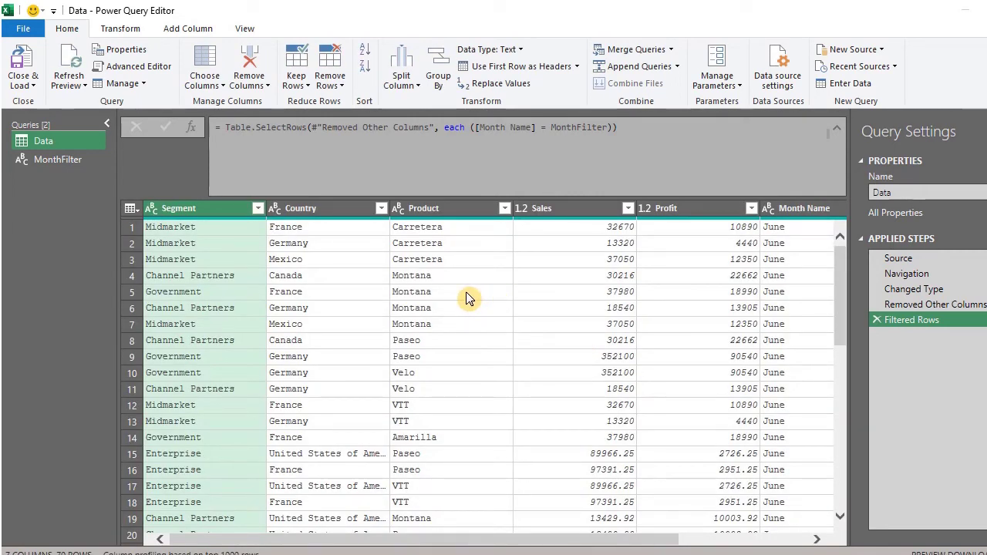
Set Query Options to always ignore Privacy Level settings, then Close & Load Data to the sheet.
left_click(31, 27)
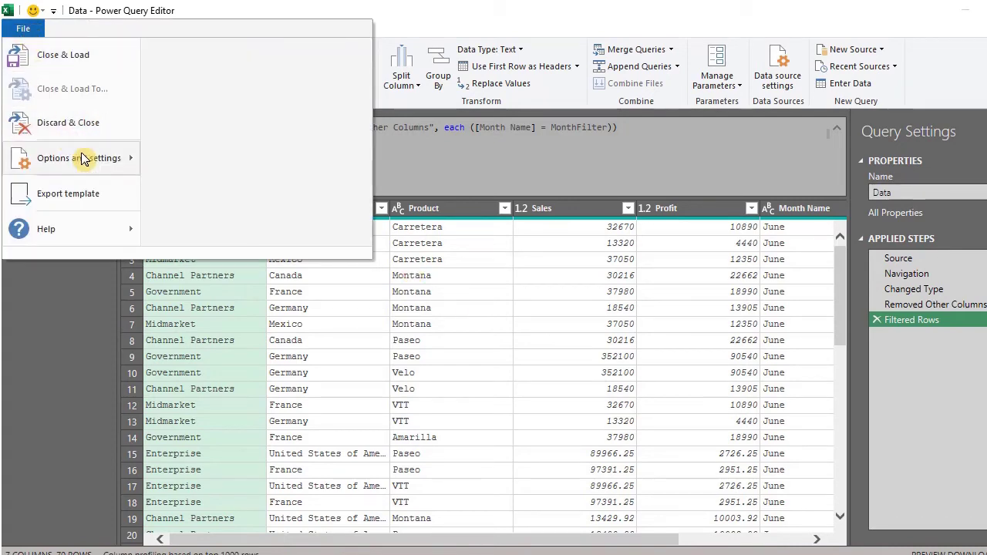
mouse_move(91, 165)
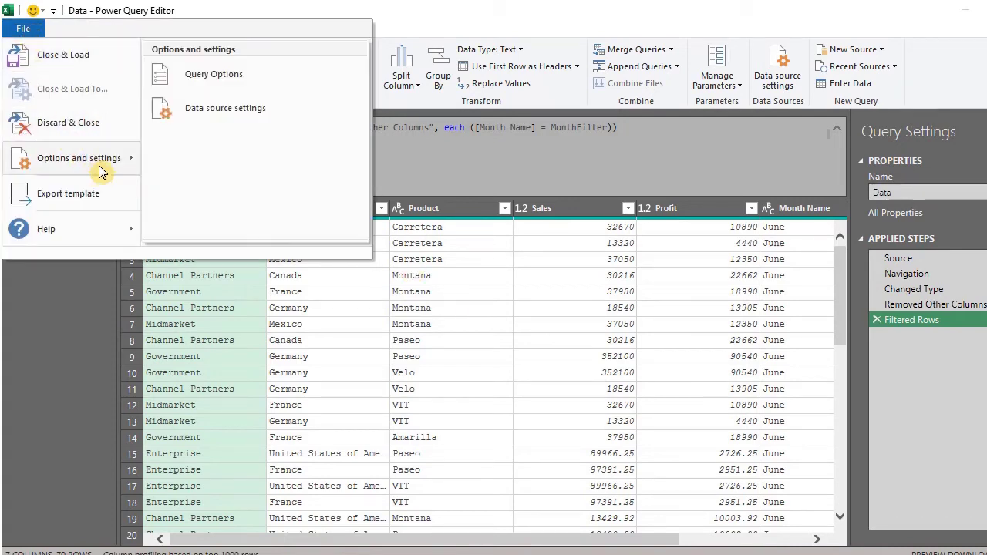
left_click(199, 76)
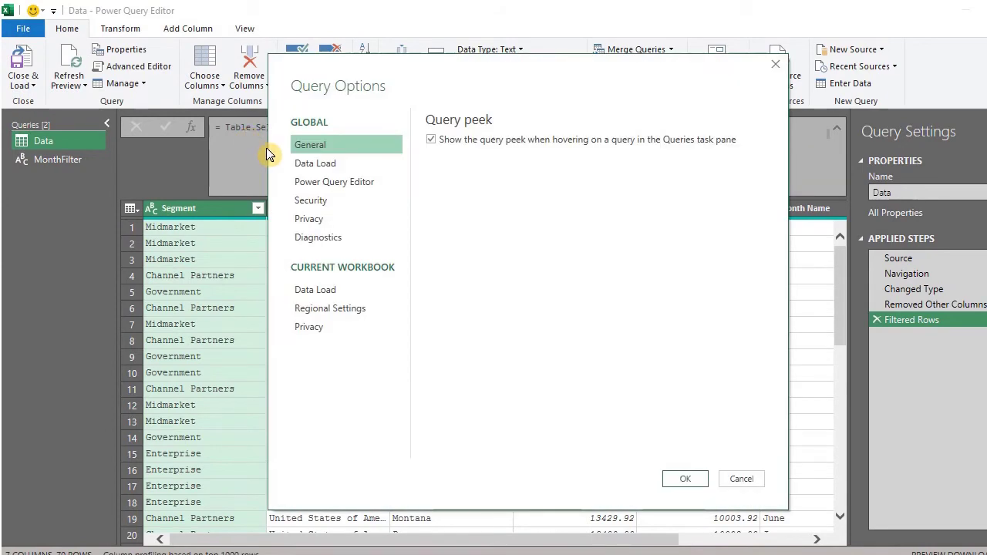
left_click(333, 220)
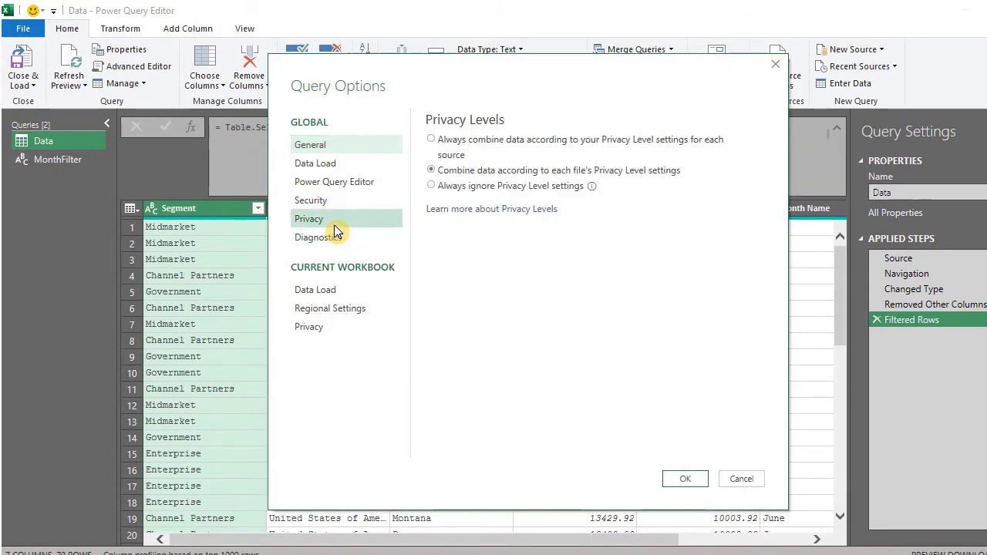
left_click(434, 185)
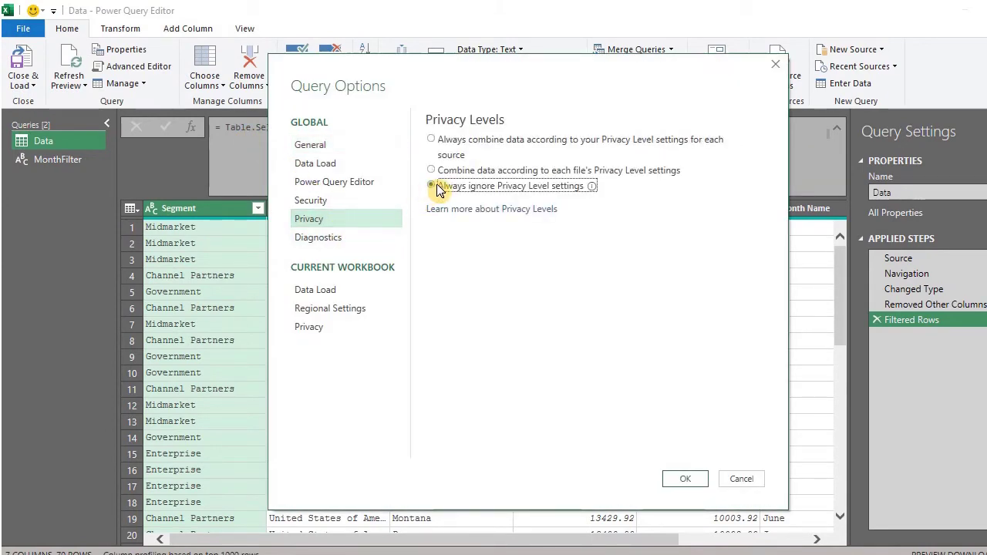
left_click(685, 479)
left_click(34, 87)
left_click(52, 101)
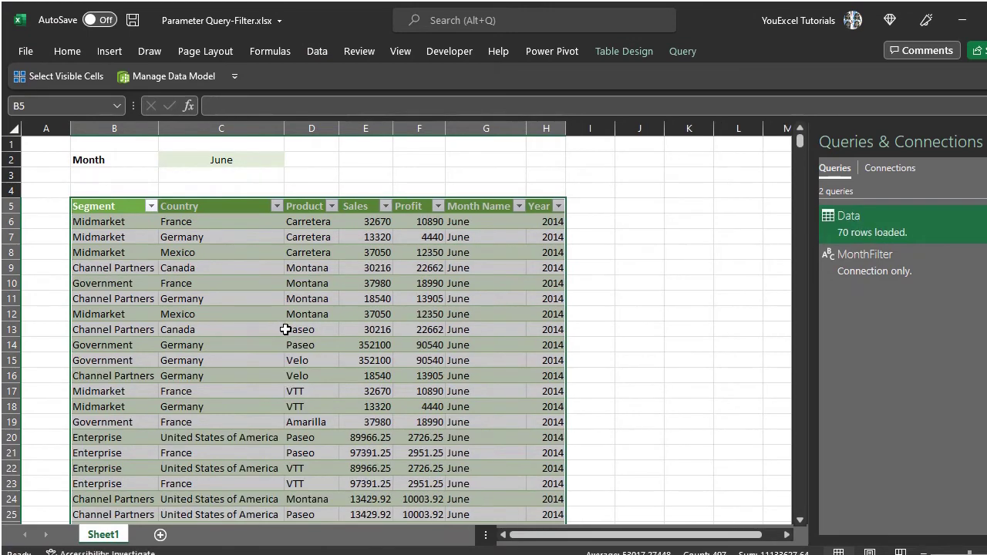
Enter March in C2 and refresh the Data table to show only March rows.
left_click(277, 161)
type("March")
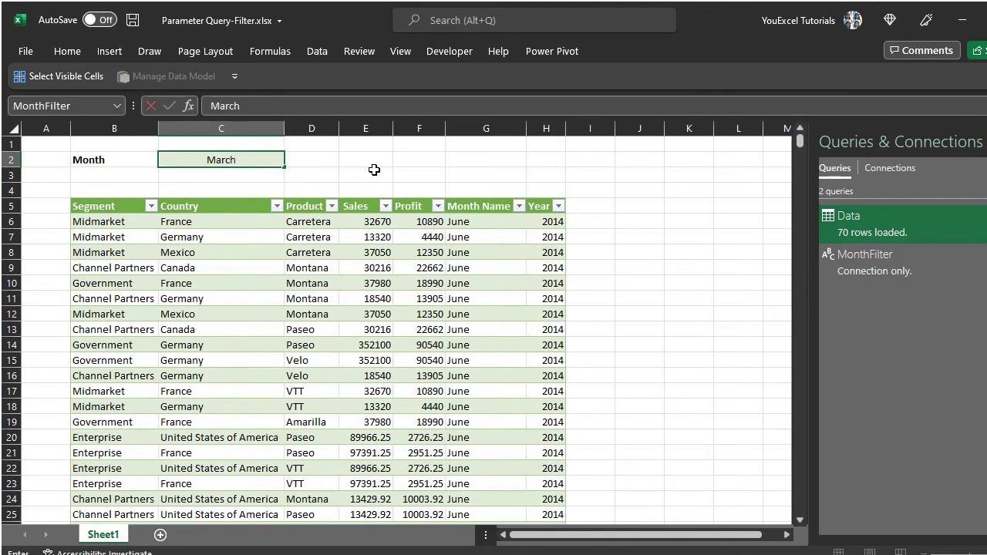
key("Return")
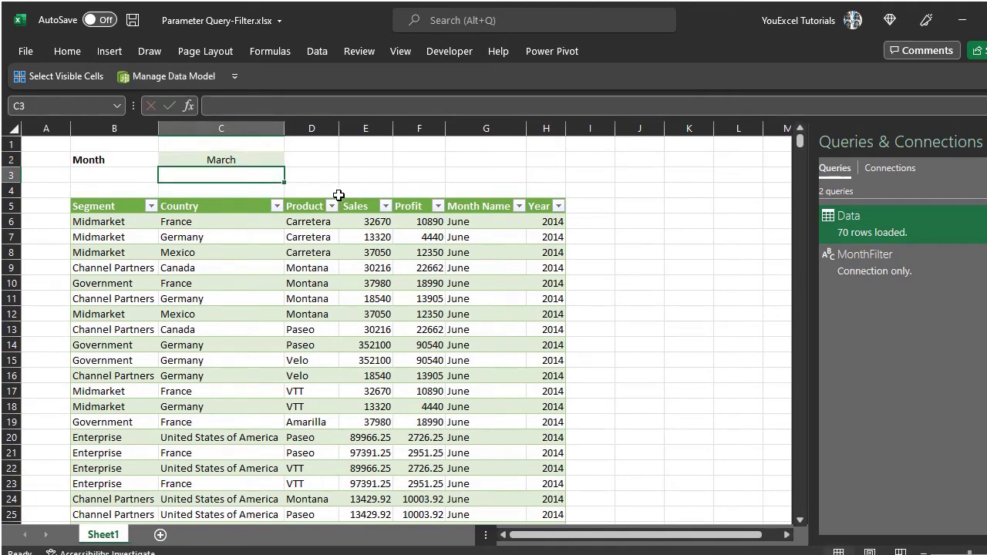
right_click(343, 266)
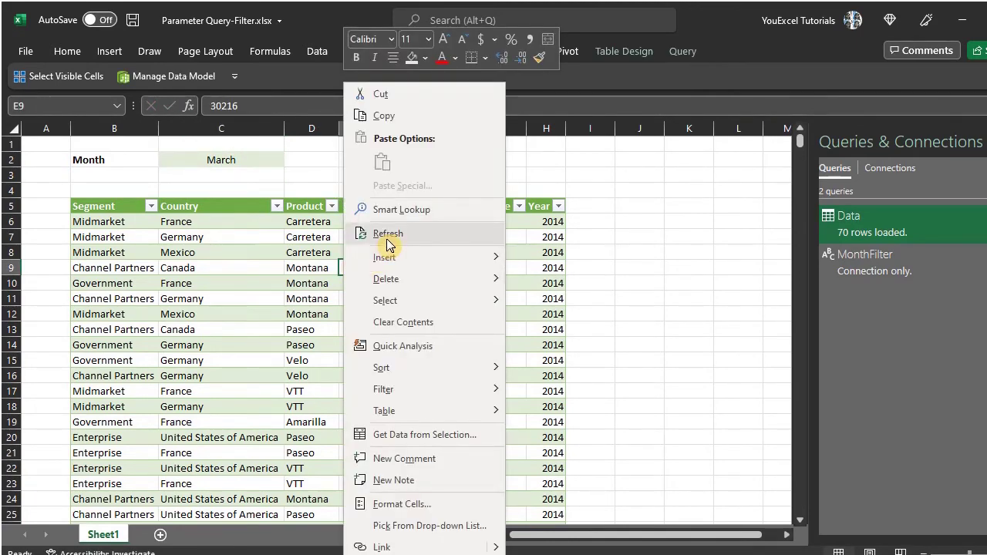
left_click(388, 234)
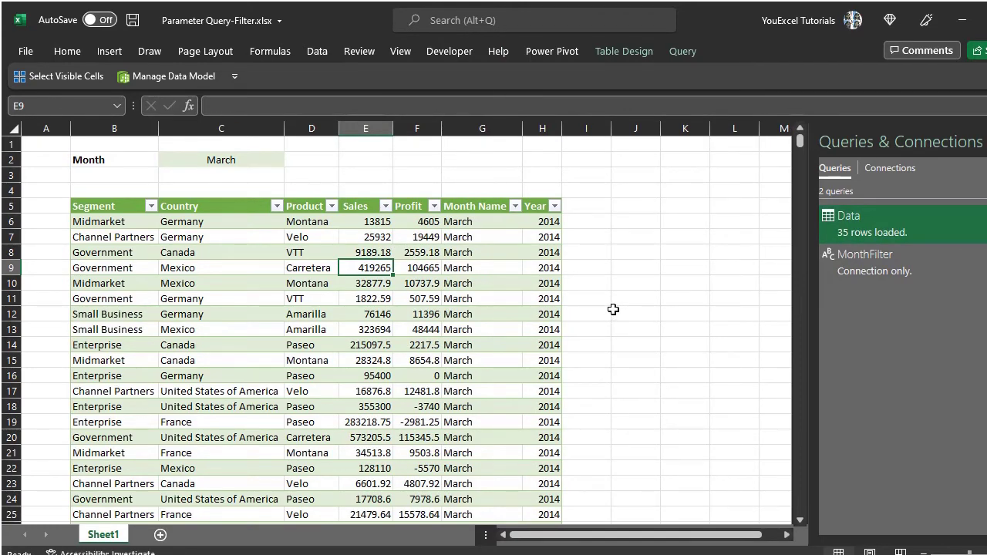
Turn off Adjust column width in the Data table's External Data Properties.
right_click(362, 315)
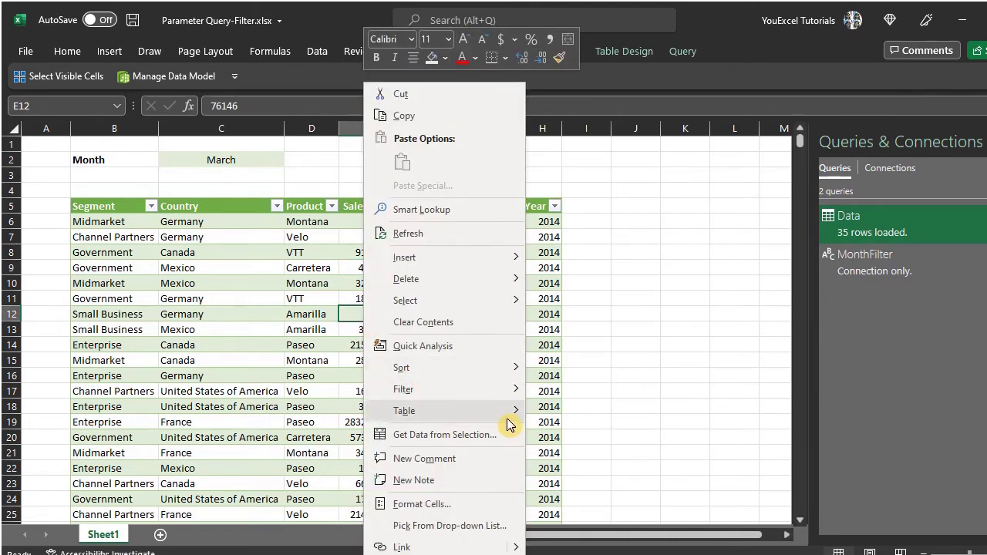
mouse_move(509, 416)
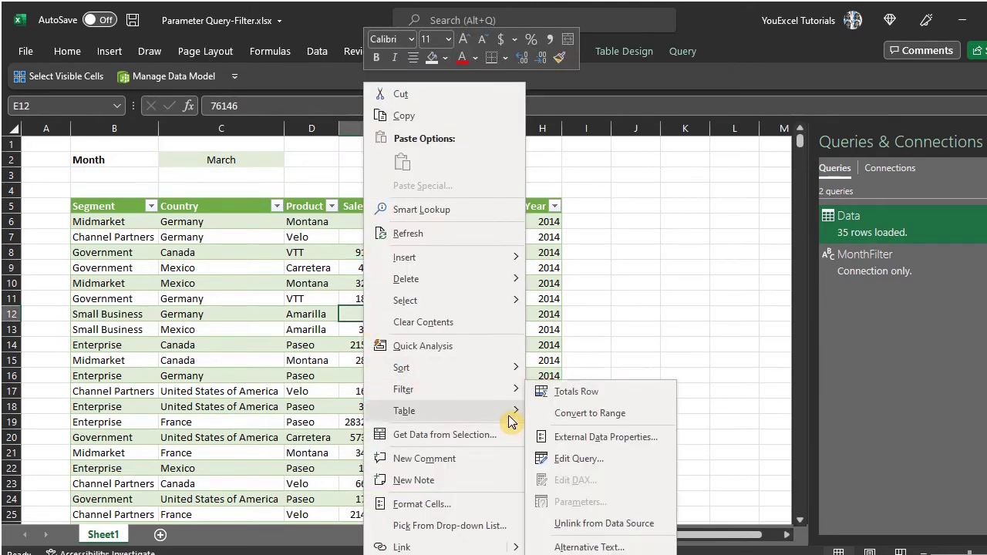
left_click(562, 437)
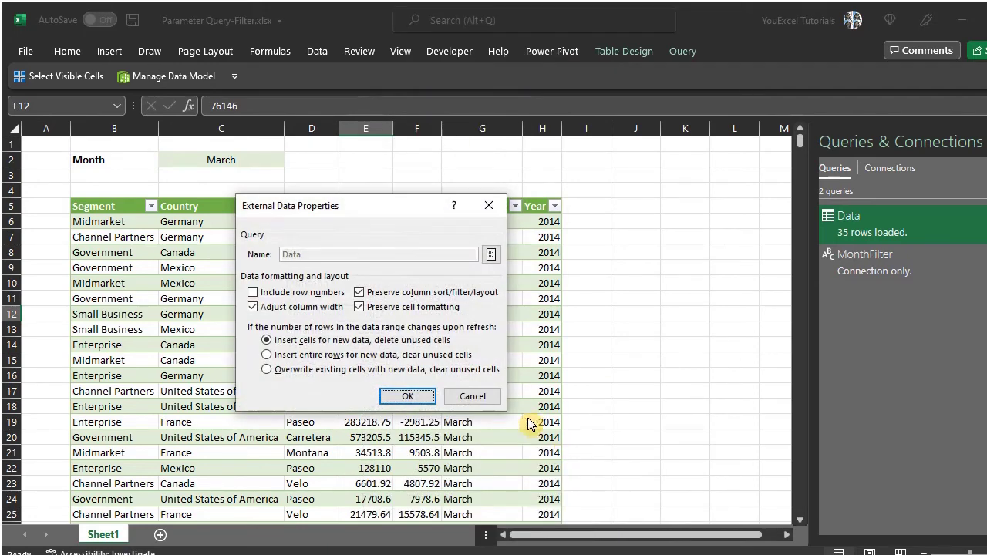
left_click(255, 308)
left_click(425, 398)
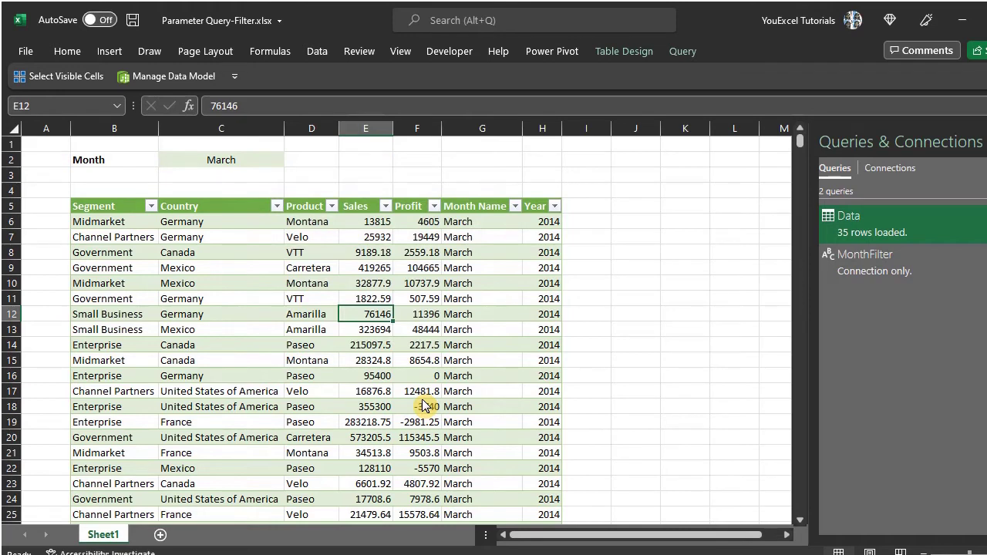
left_click(260, 163)
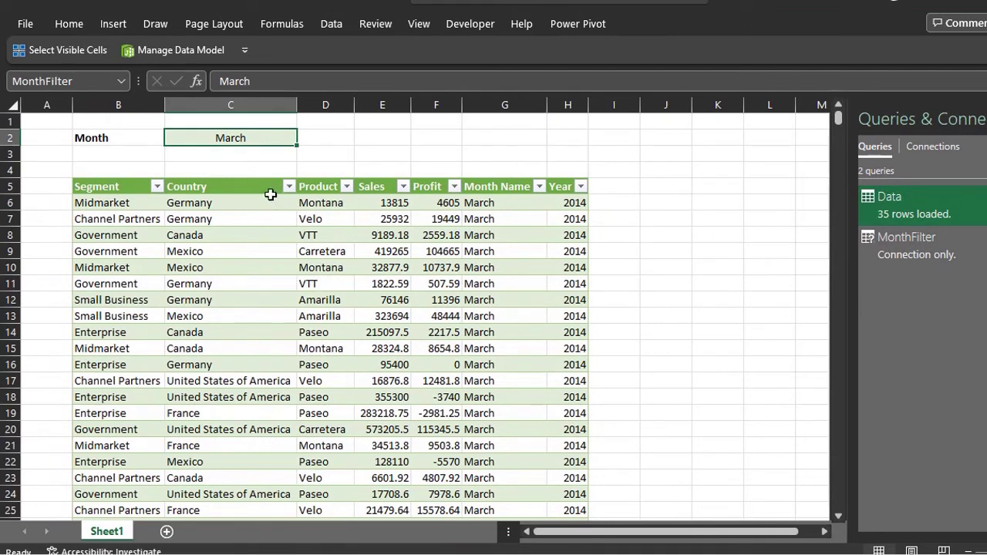
Clear the month value in C2 and run Refresh All.
key("Delete")
left_click(331, 24)
left_click(287, 73)
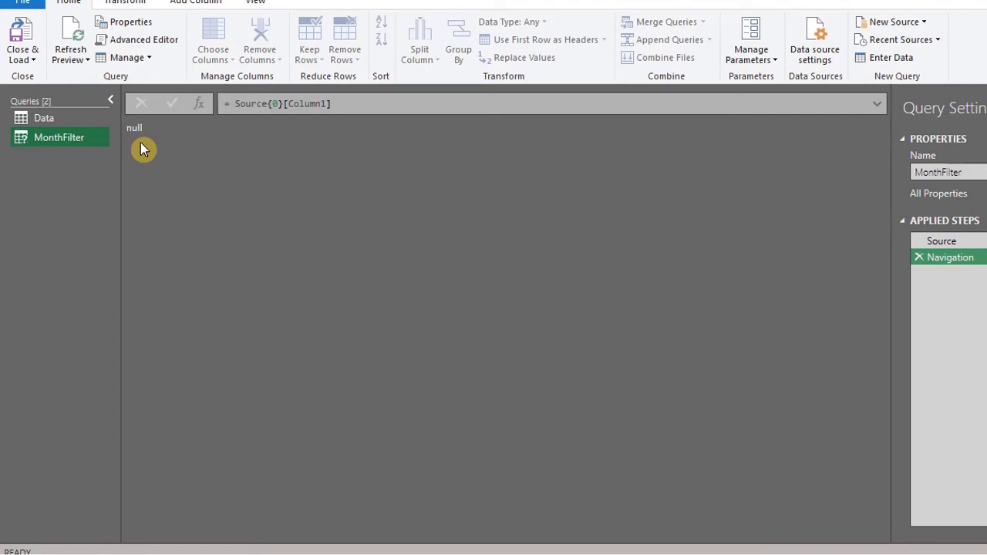
Insert a new step after Filtered Rows in the Data query.
left_click(73, 115)
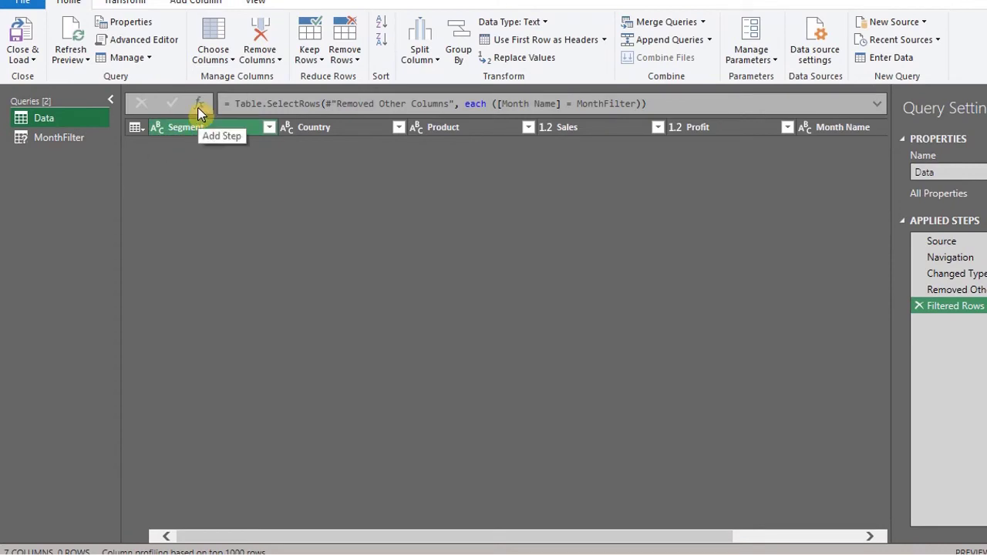
left_click_drag(893, 344, 825, 342)
right_click(890, 308)
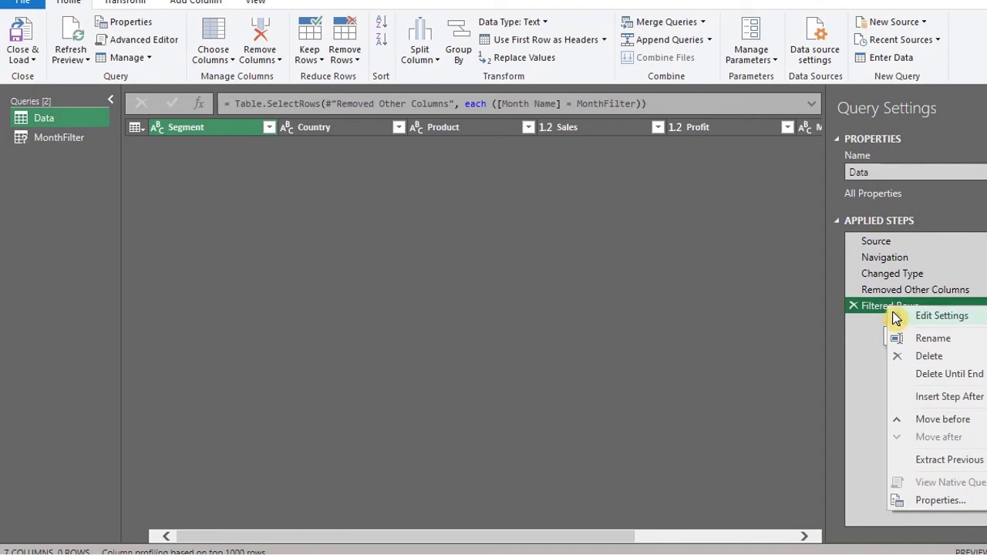
left_click(980, 401)
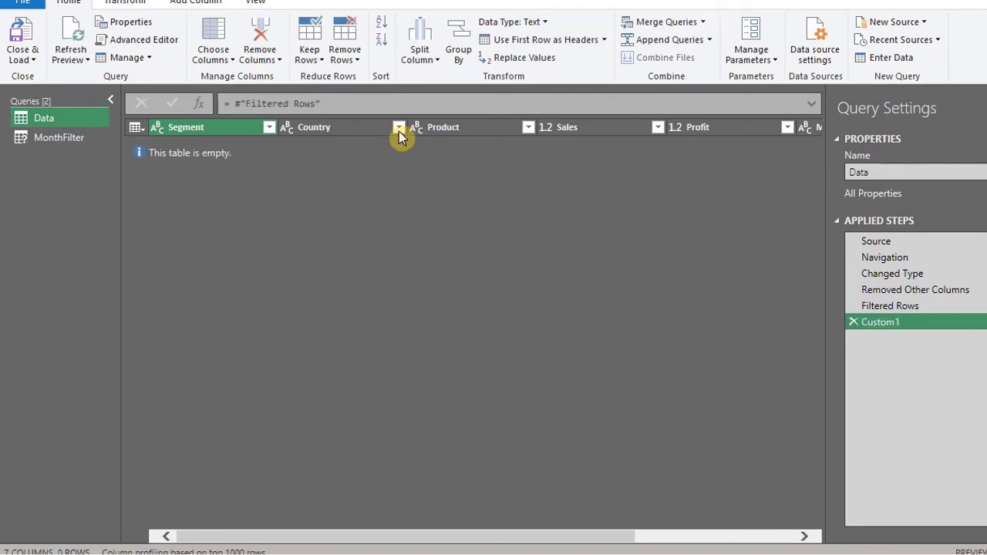
Set the step formula to: if MonthFilter = null then #"Removed Other Columns" else #"Filtered Rows".
left_click_drag(333, 105, 232, 103)
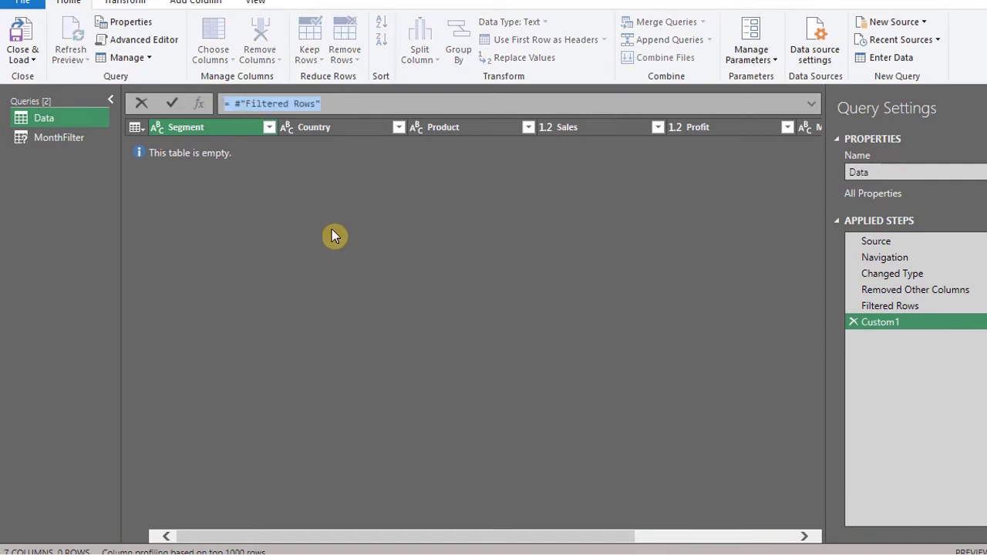
key("BackSpace")
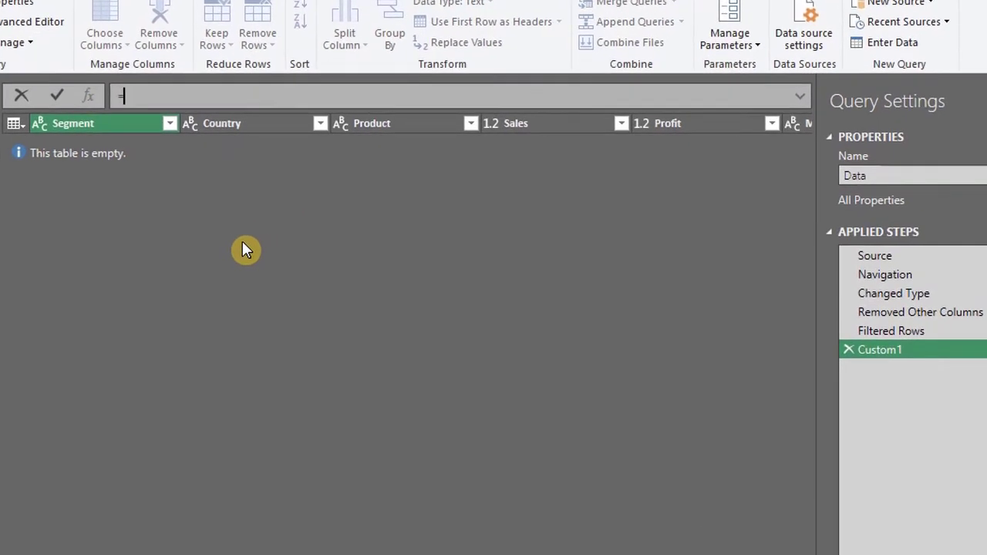
type("if mon")
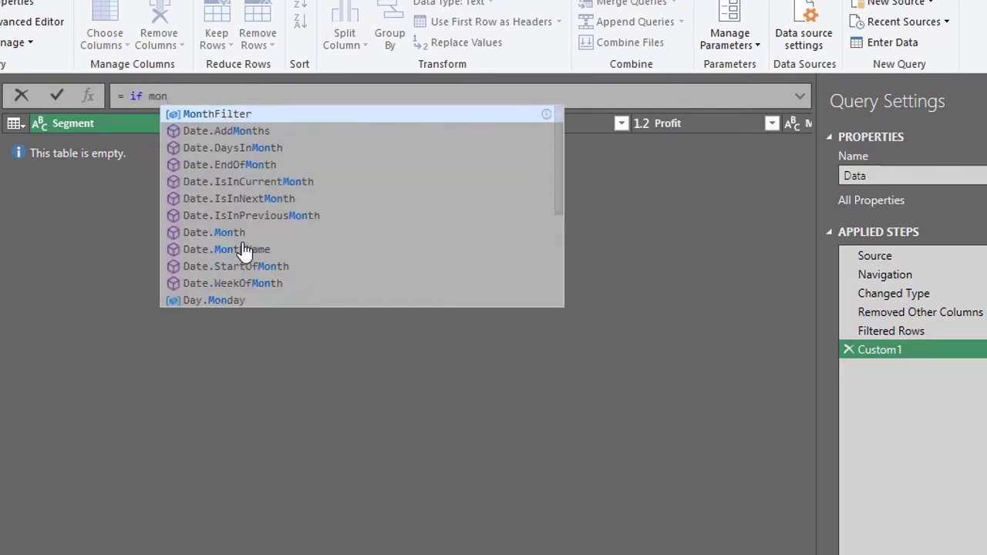
key("Tab")
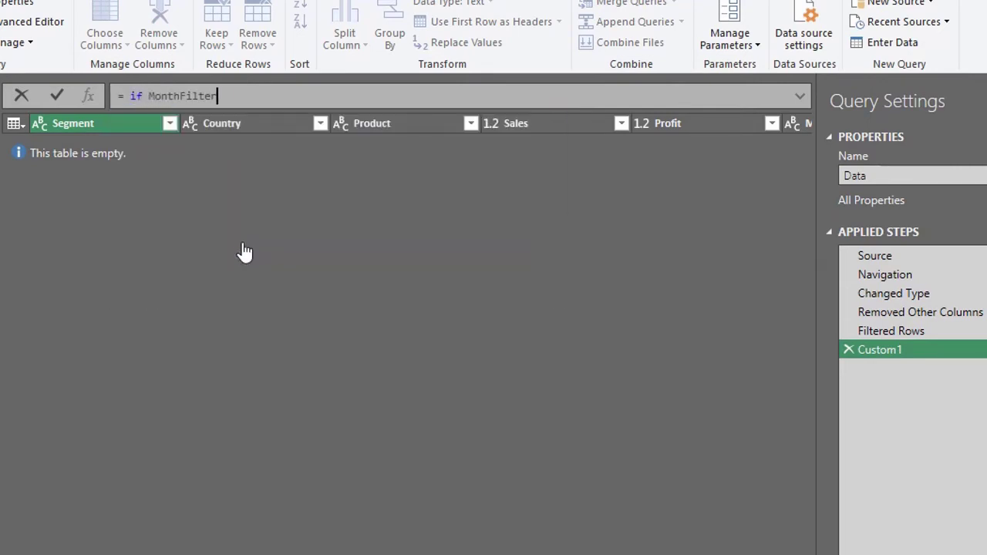
type("= null then")
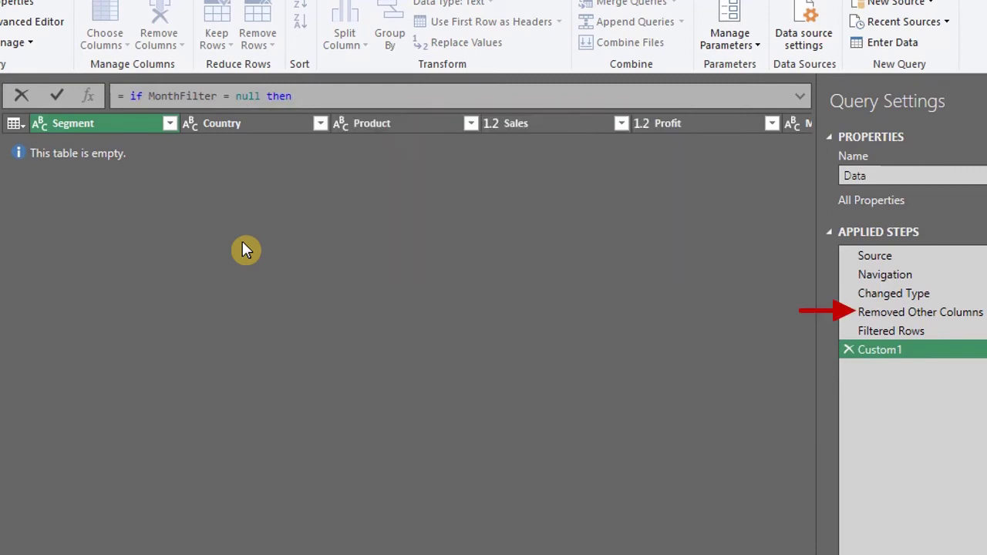
type(" #")
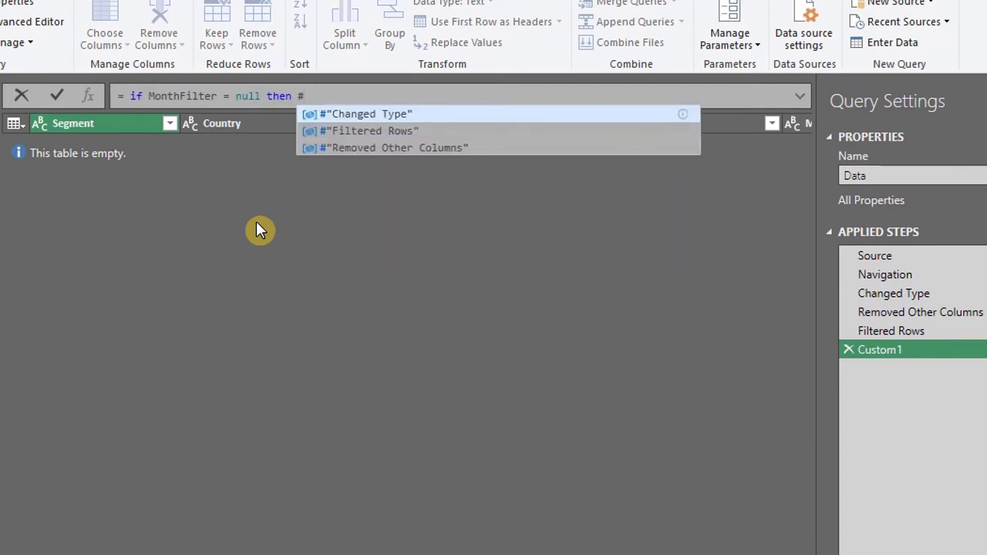
left_click(344, 153)
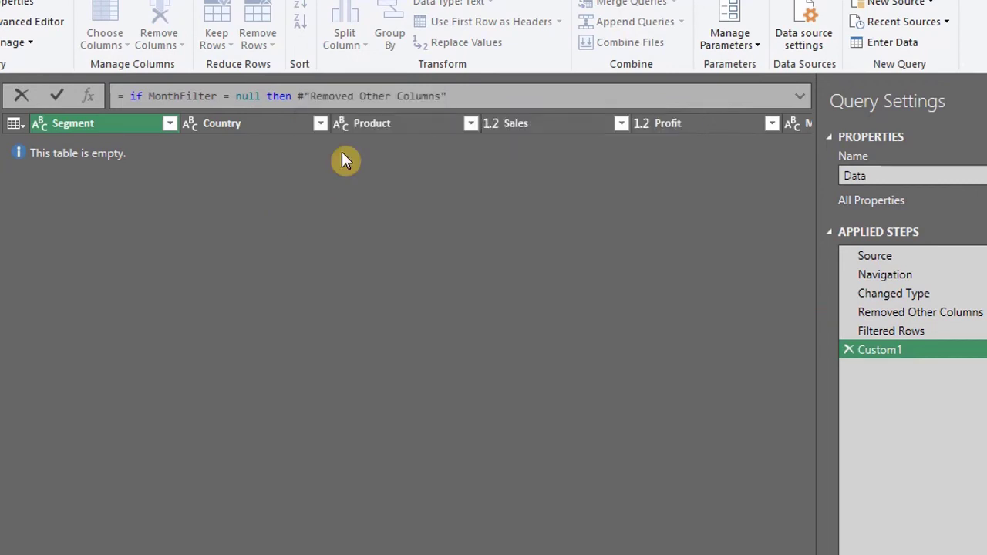
type("else ")
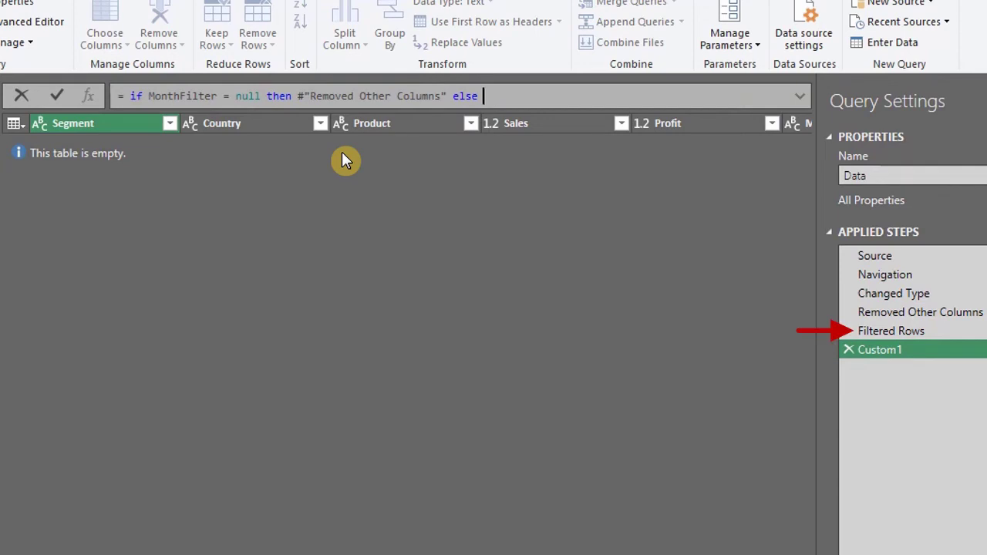
type("#")
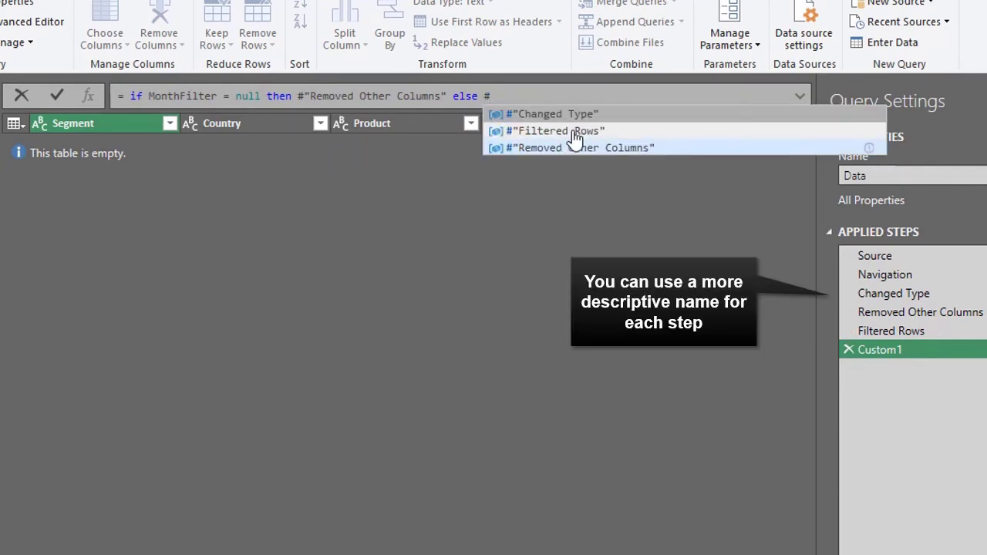
left_click(575, 133)
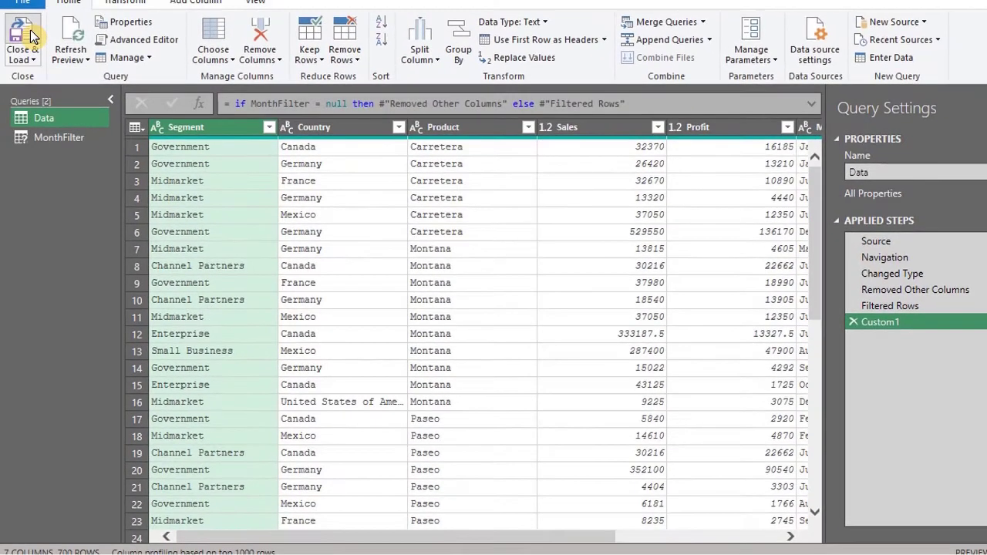
Load the query back to Excel, enter May in C2, and refresh the table.
left_click(31, 40)
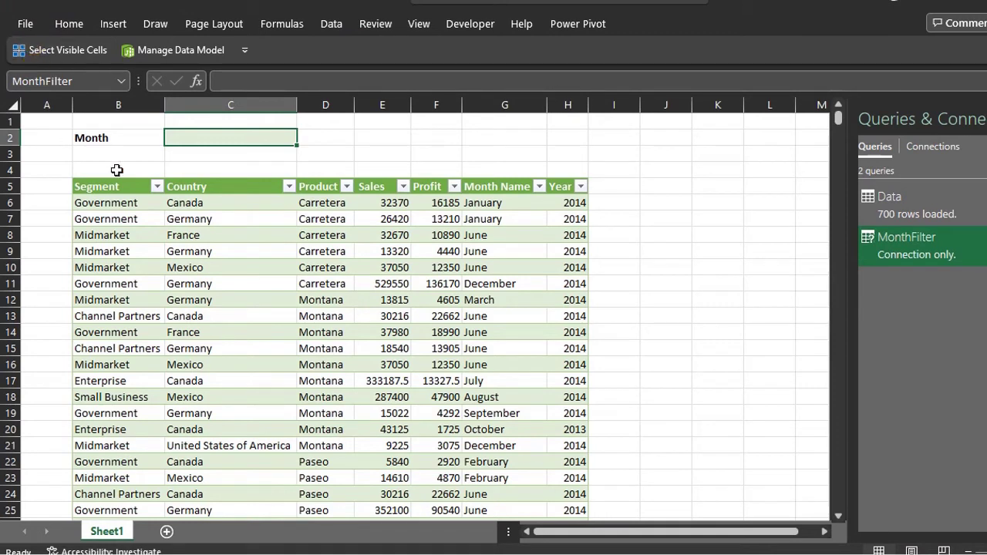
type("May")
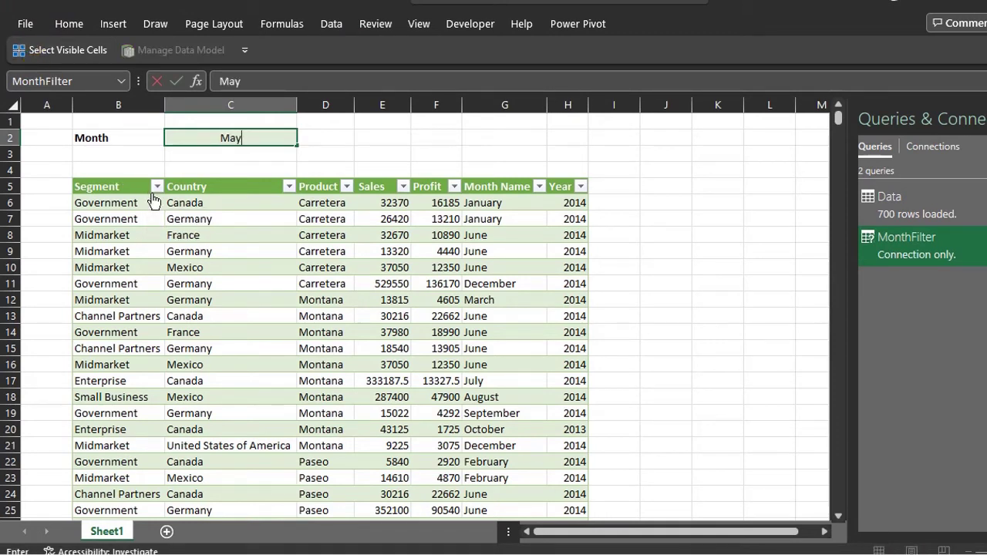
key("Return")
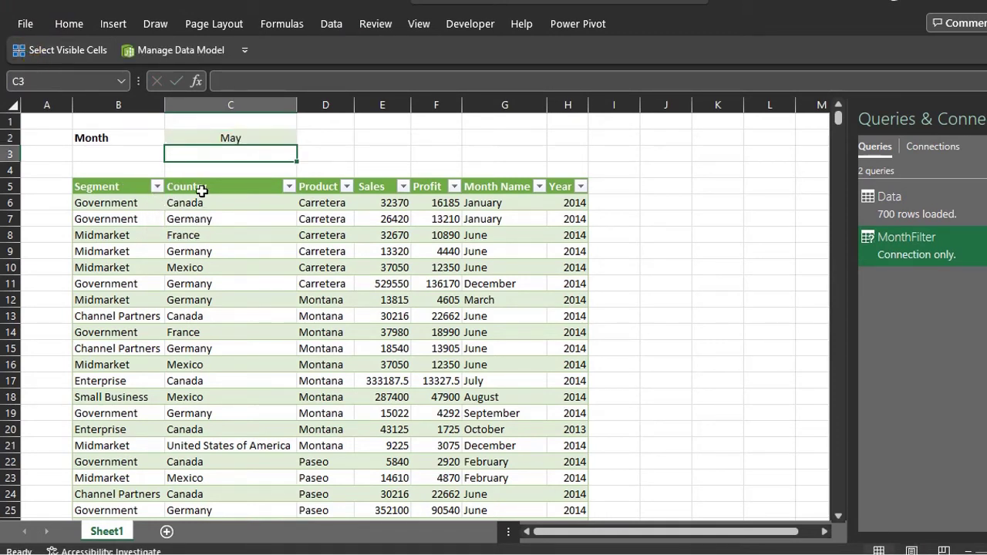
right_click(231, 219)
left_click(266, 221)
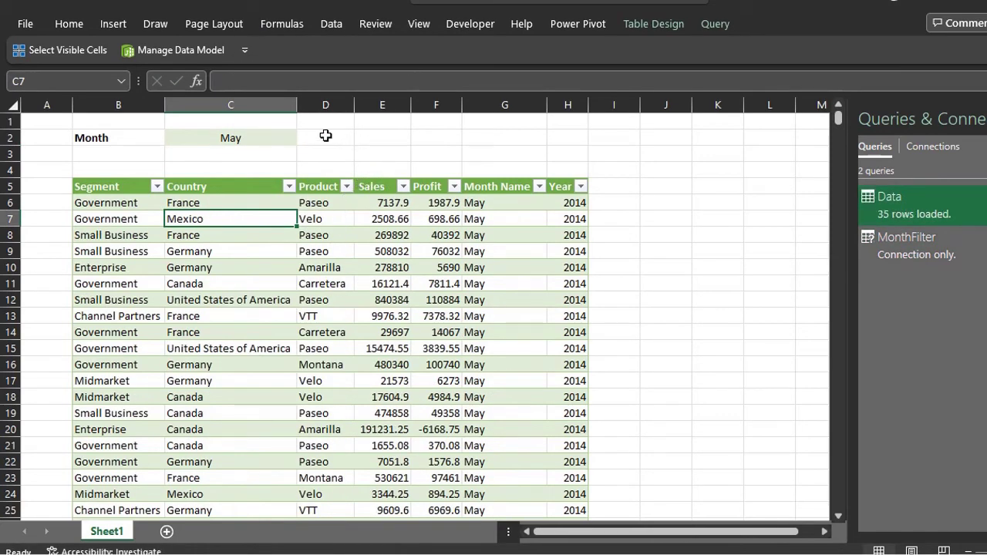
Refresh with the month cell blank, then with April in C2.
left_click(258, 133)
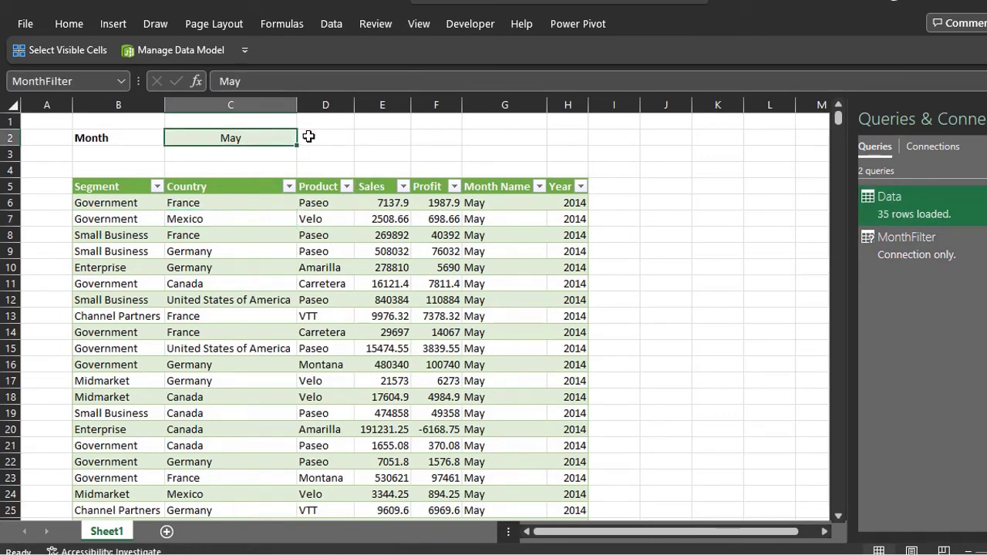
right_click(286, 232)
left_click(307, 213)
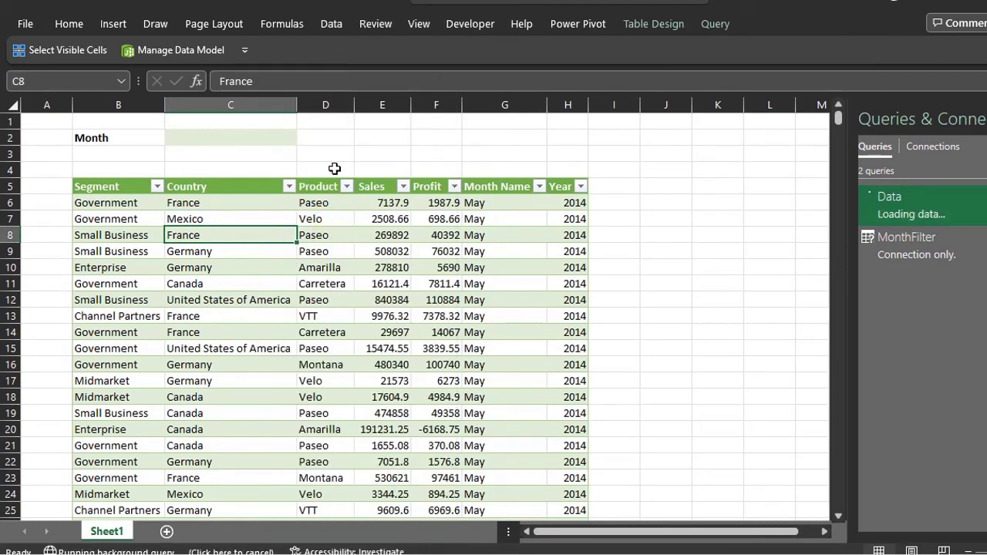
left_click(275, 136)
type("April")
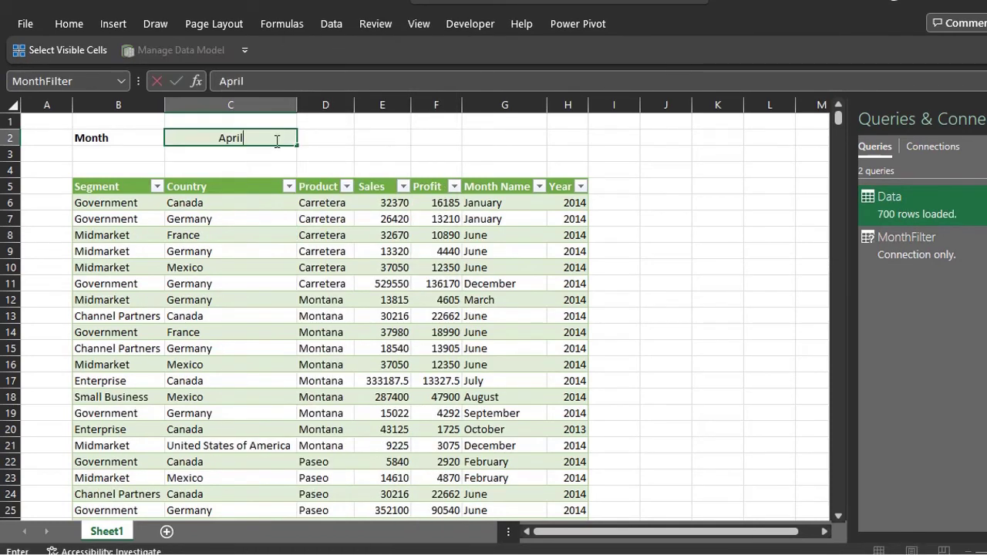
key("Return")
right_click(370, 252)
left_click(491, 219)
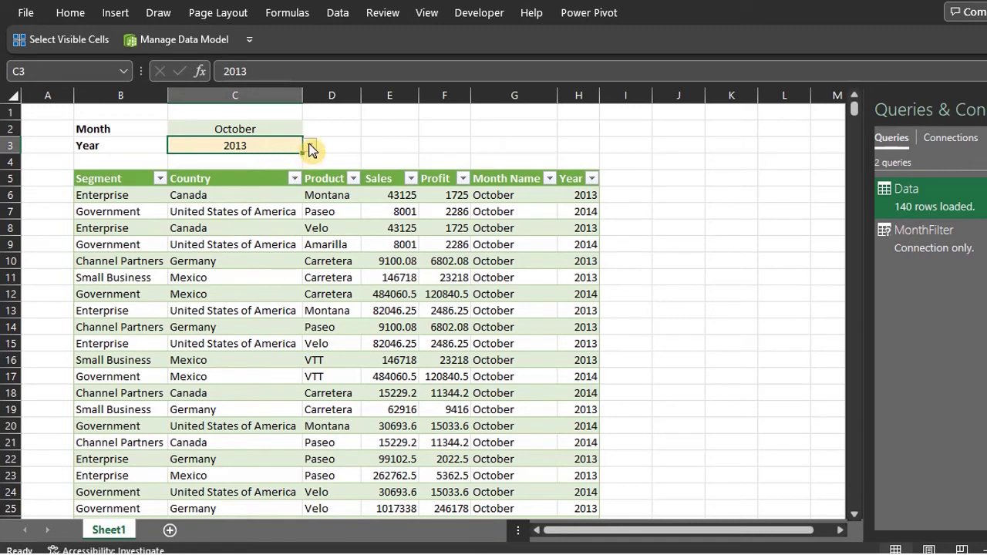
Keep 2013 in year cell C3 and create a query from it, drilled down to 2013.
left_click(310, 146)
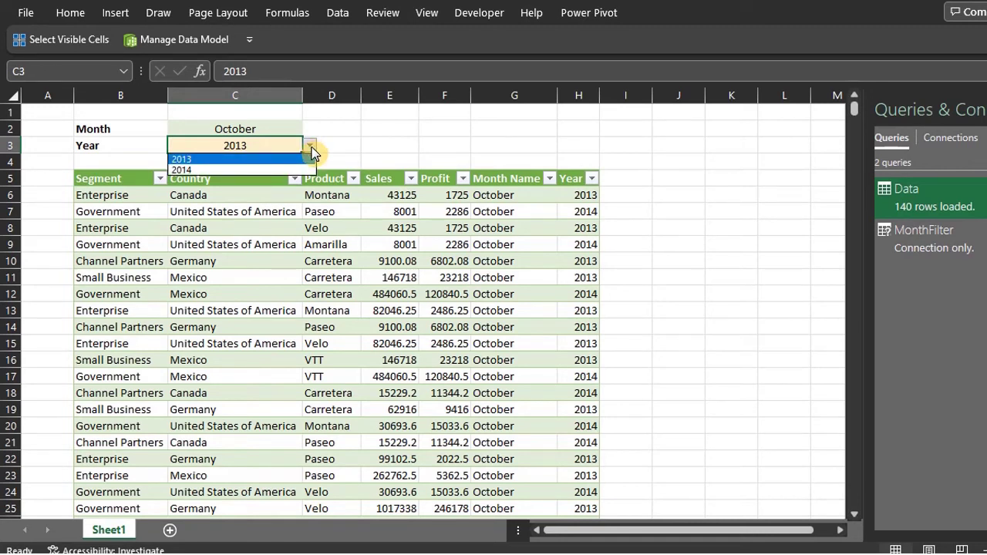
left_click(285, 156)
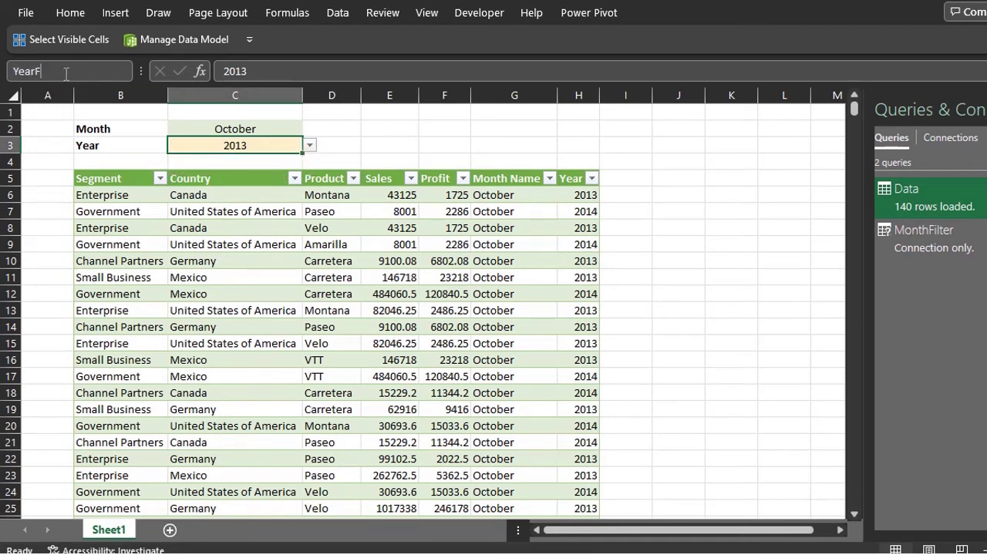
right_click(196, 140)
left_click(316, 401)
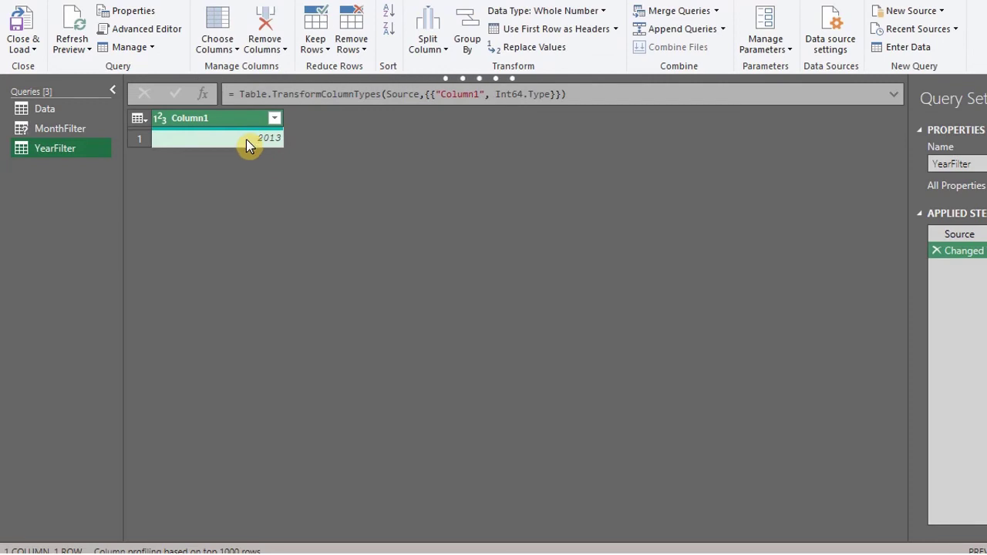
left_click(247, 147)
right_click(246, 147)
left_click(317, 217)
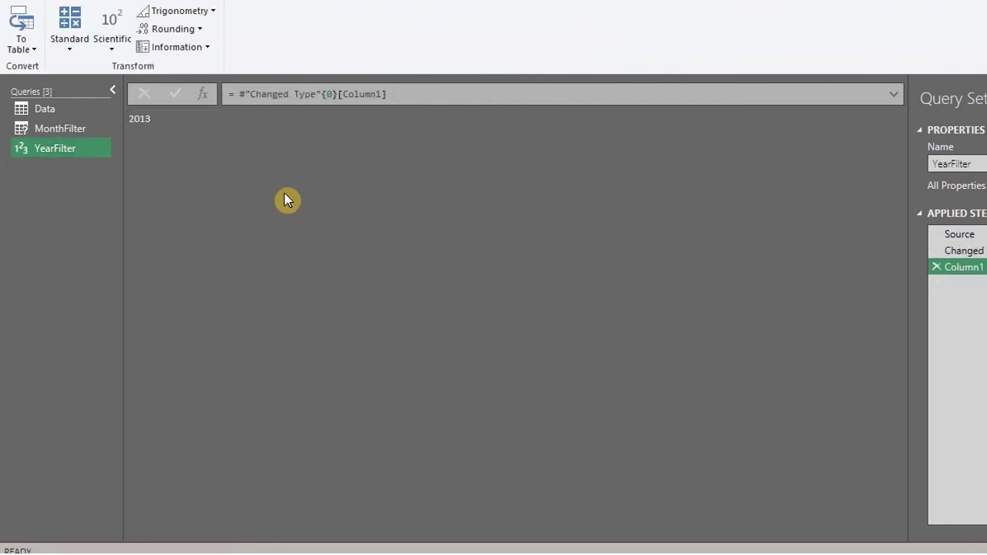
Load the YearFilter query as Only Create Connection.
left_click(65, 3)
left_click(33, 50)
left_click(42, 81)
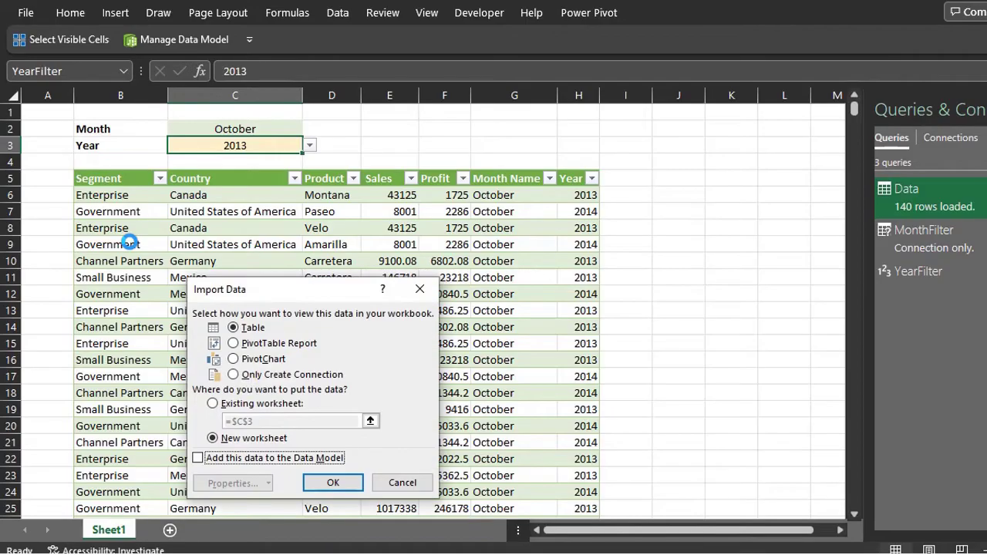
left_click(235, 375)
left_click(334, 491)
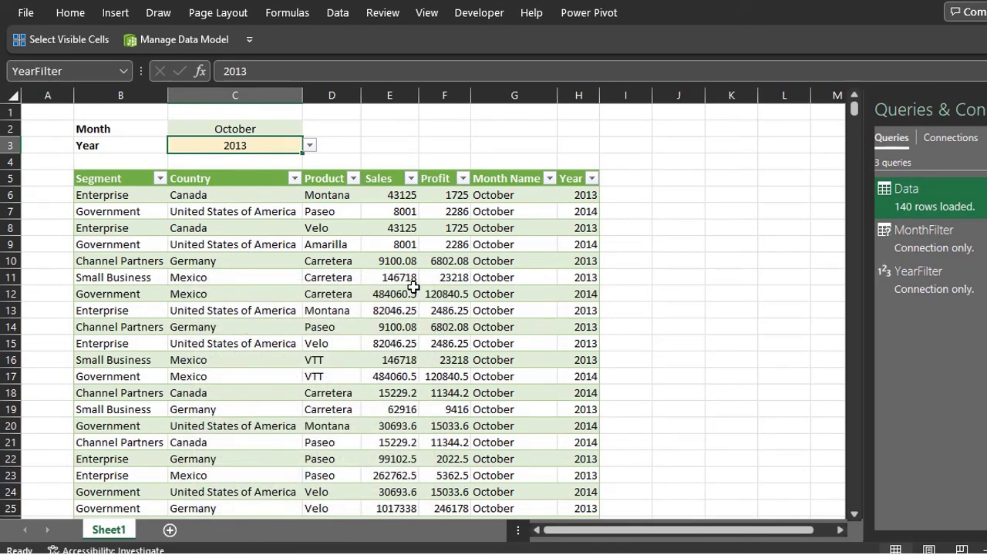
Open the Data query and filter the Year column to keep only 2013.
double_click(907, 199)
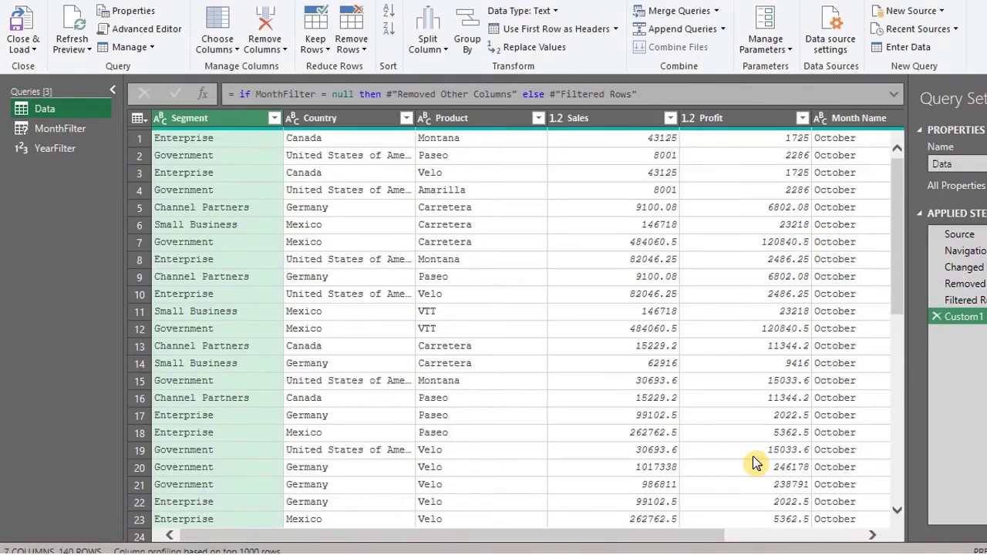
left_click_drag(698, 540, 833, 542)
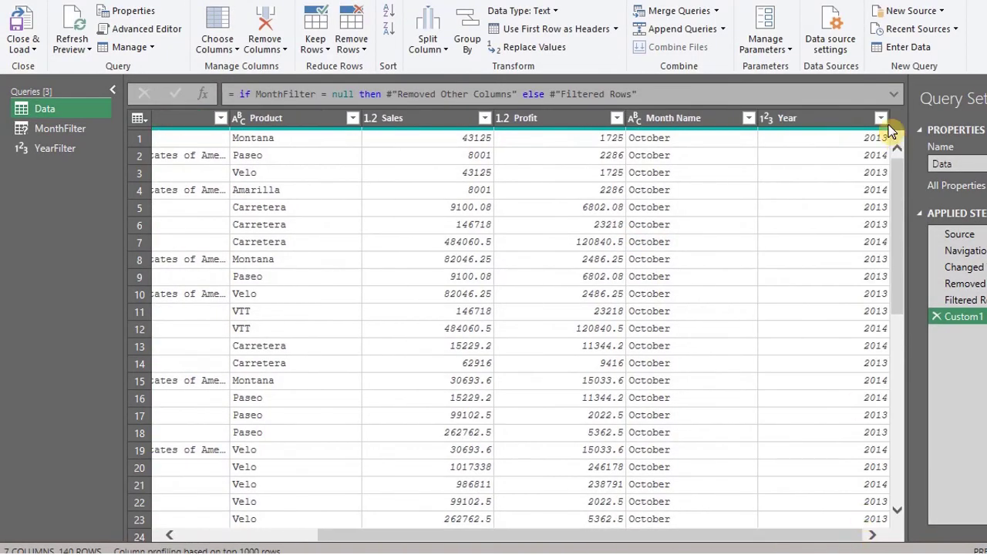
left_click(882, 119)
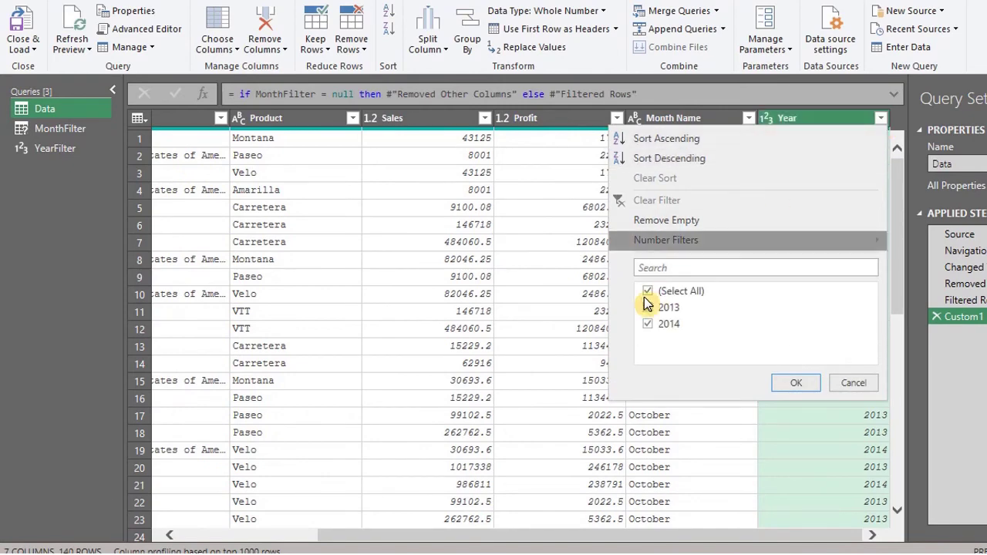
left_click(648, 291)
left_click(648, 307)
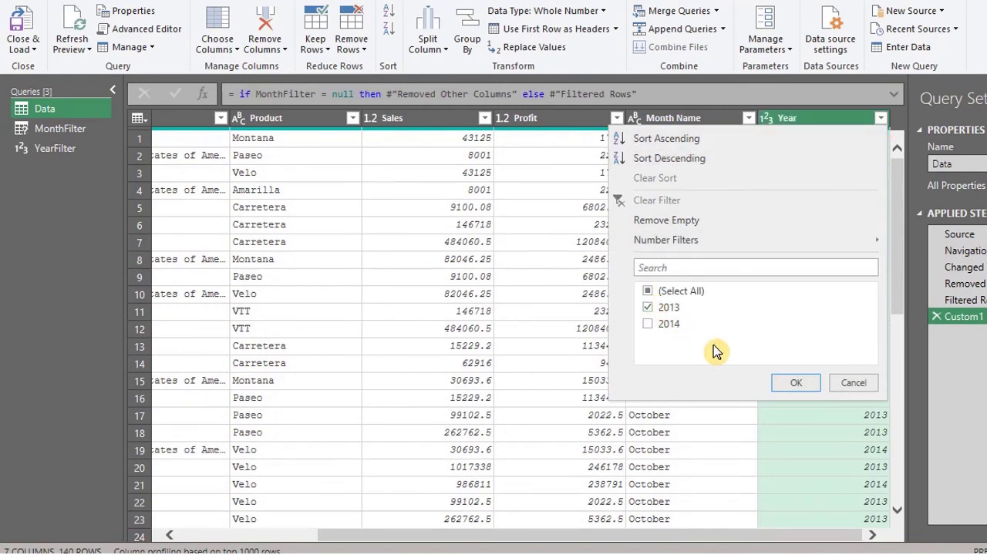
left_click(795, 383)
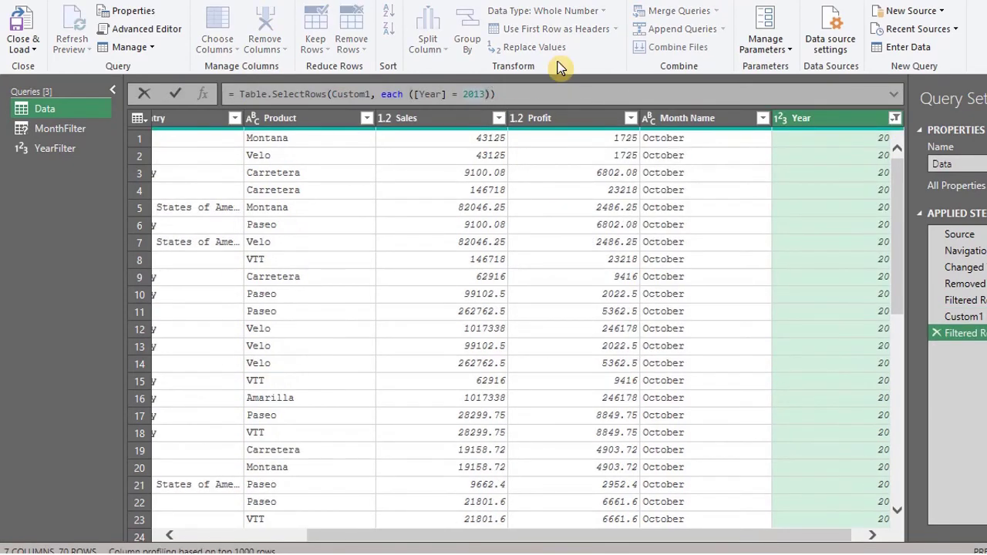
Replace 2013 with YearFilter in the Year filter formula, then add a new custom step.
type("YearFilter")
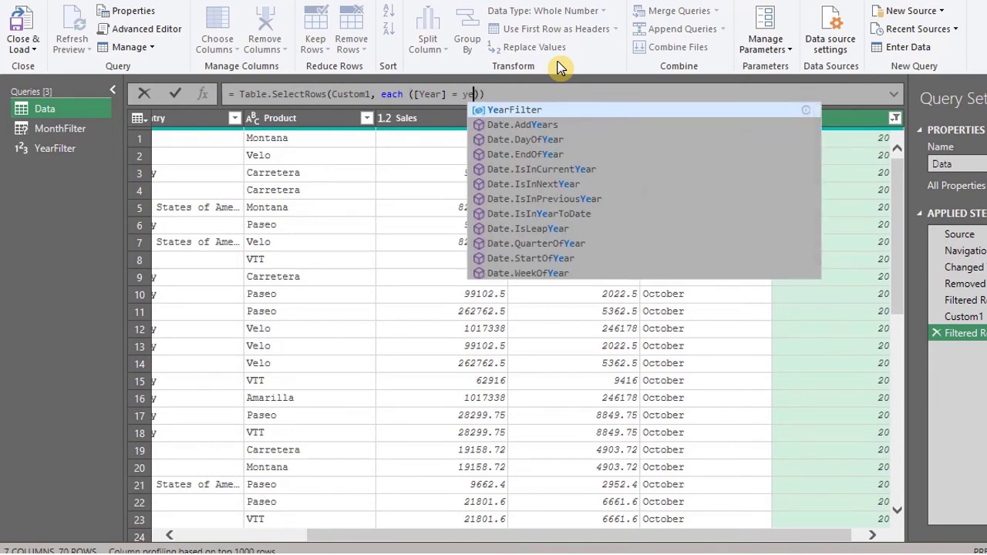
key("Return")
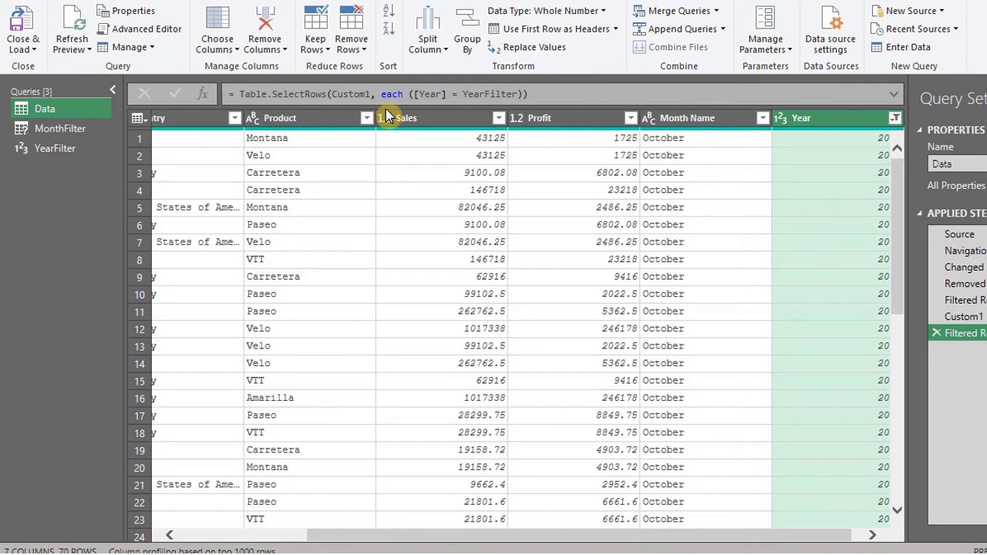
left_click(200, 94)
Add the step: if YearFilter = null then Custom1 else #"Filtered Rows1".
type("if ")
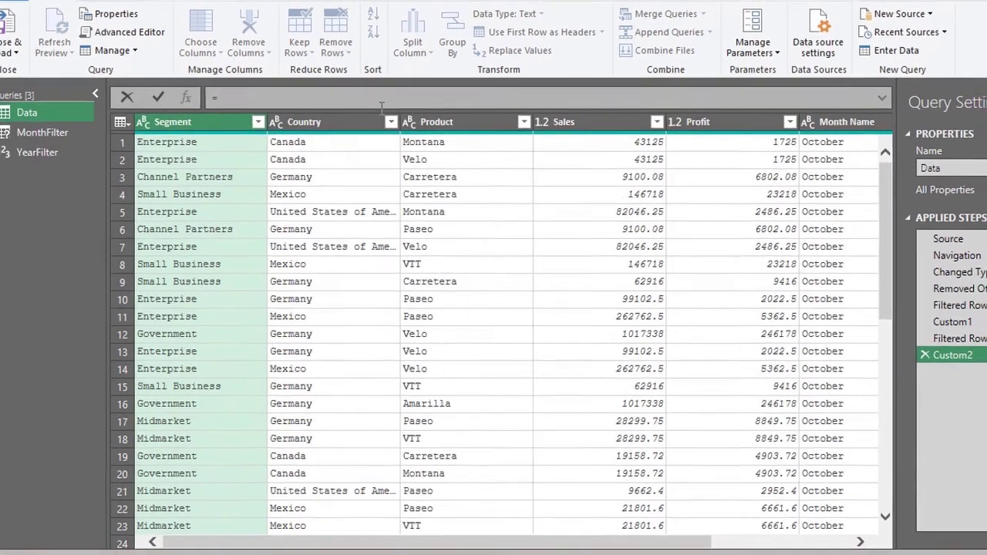
type("YearFilter")
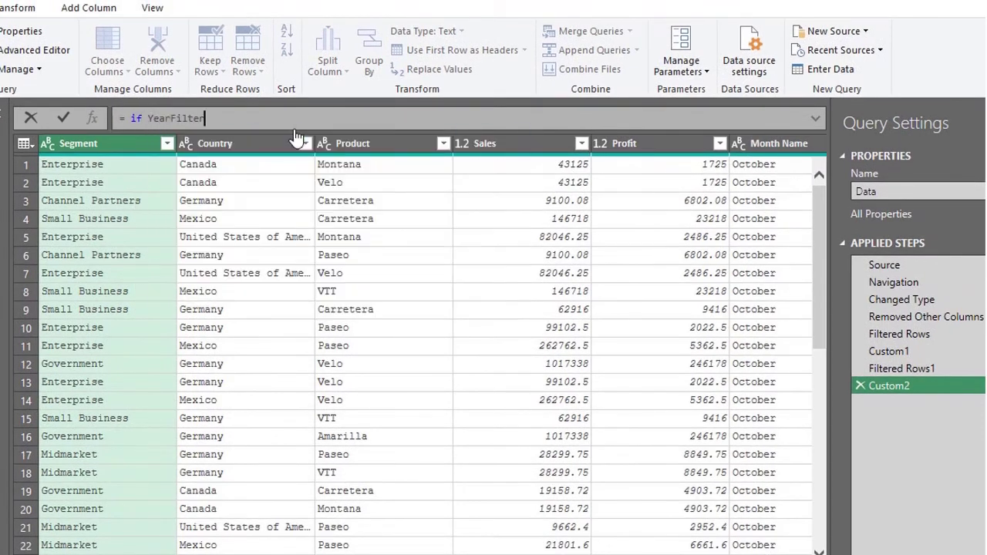
type(" = null then ")
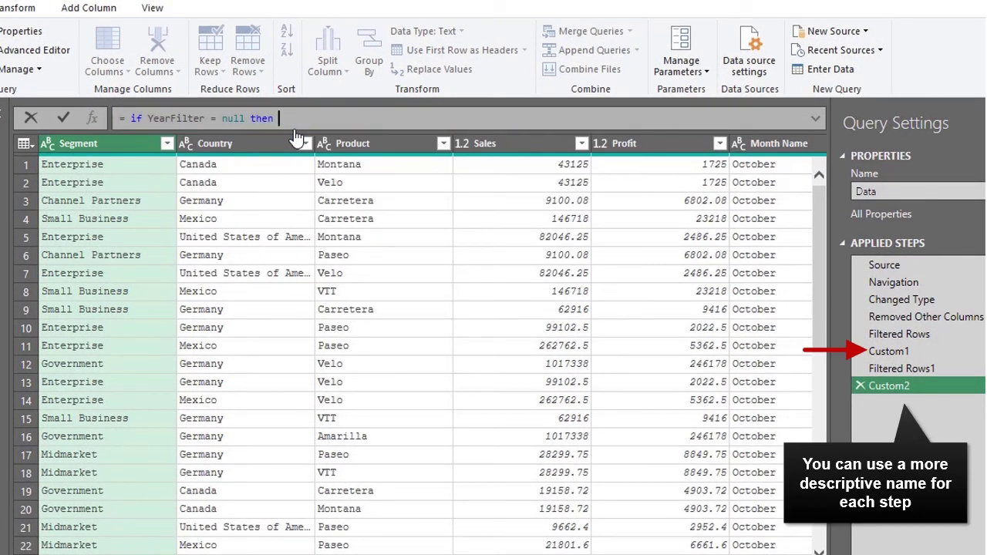
type("Custom1")
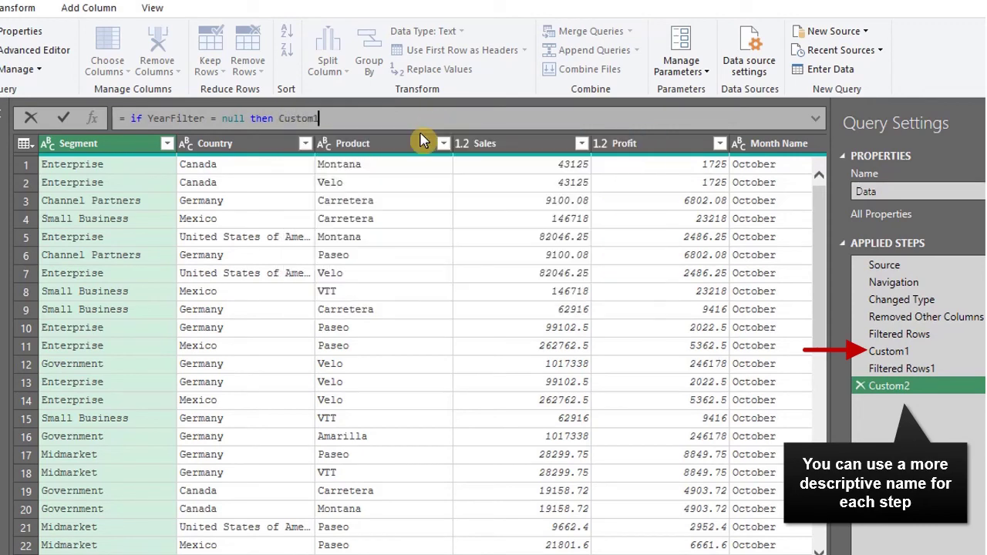
type(" else #")
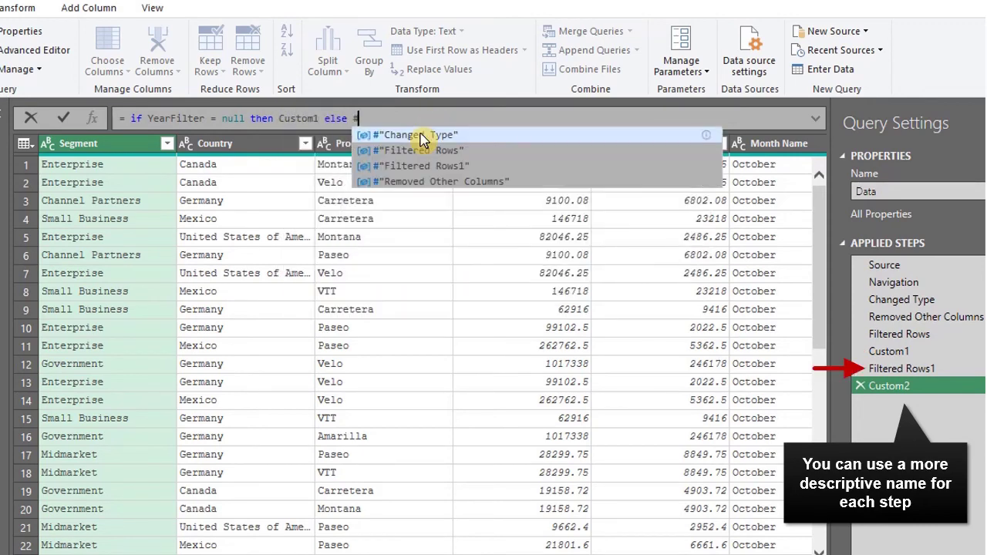
left_click(476, 166)
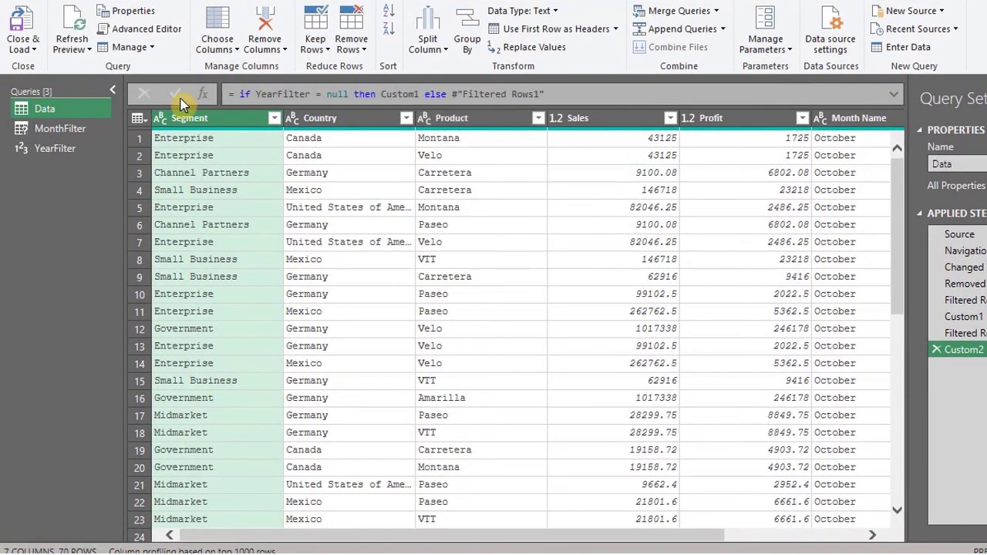
Load the query into the sheet, then set Year to 2014 and refresh the table.
left_click(25, 23)
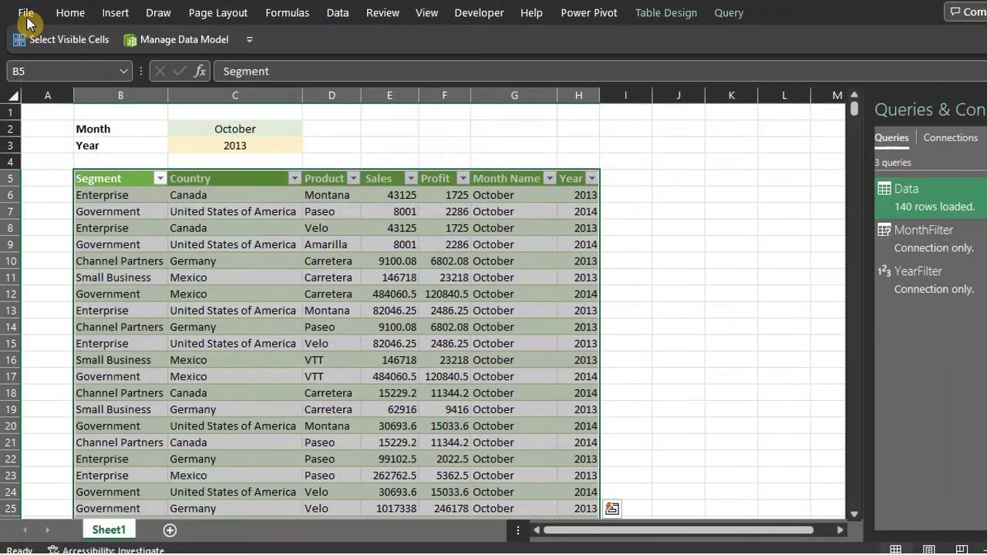
left_click(286, 145)
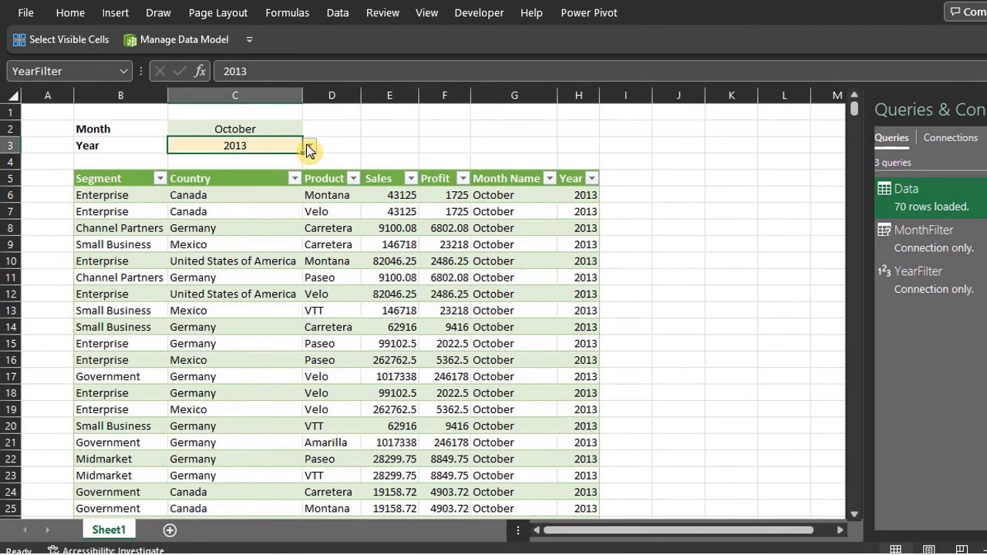
left_click(309, 145)
left_click(296, 170)
right_click(297, 212)
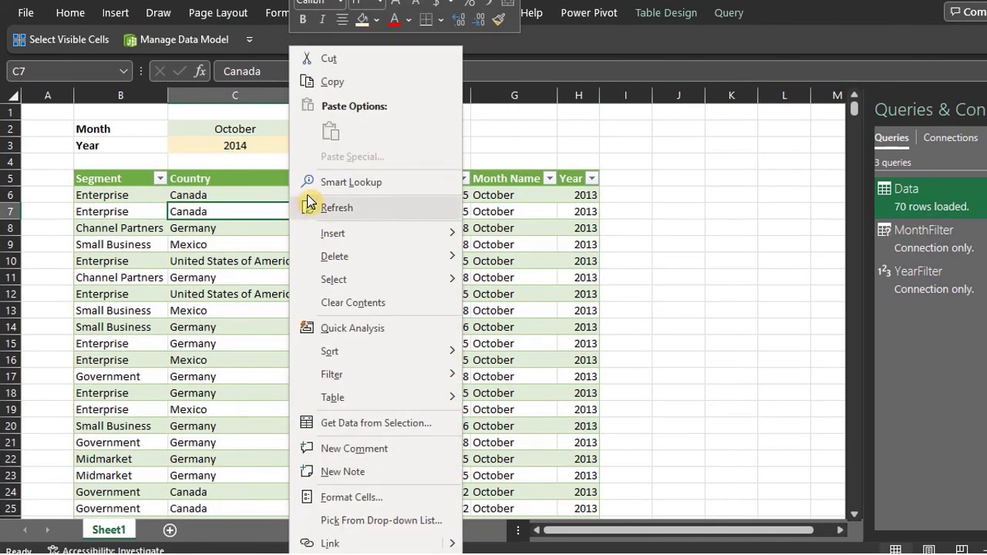
left_click(318, 205)
Enter April as the Month and refresh all queries.
left_click(281, 129)
type("April")
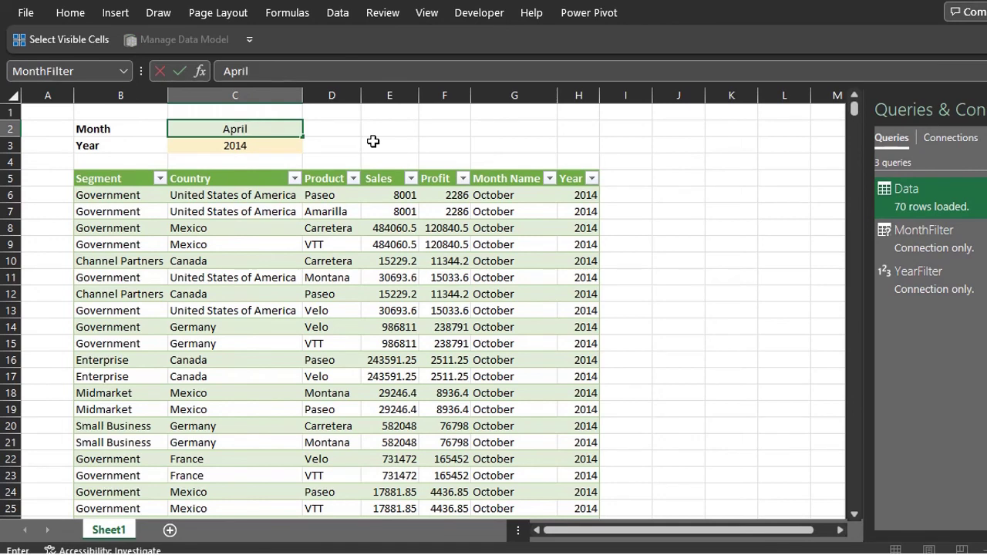
key("Return")
left_click(338, 13)
left_click(291, 85)
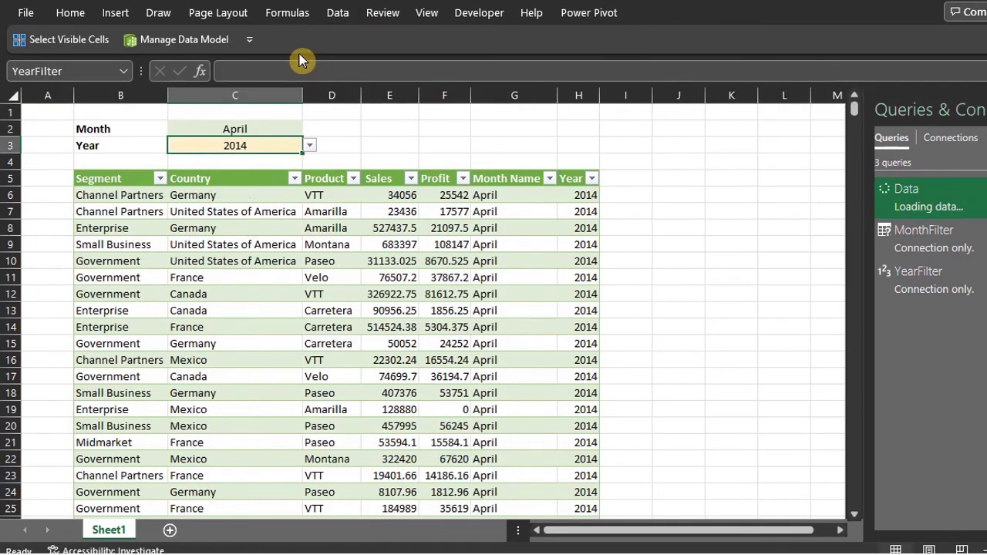
Clear the Month and Year cells, refreshing after each, and check the unfiltered Year column.
left_click(291, 128)
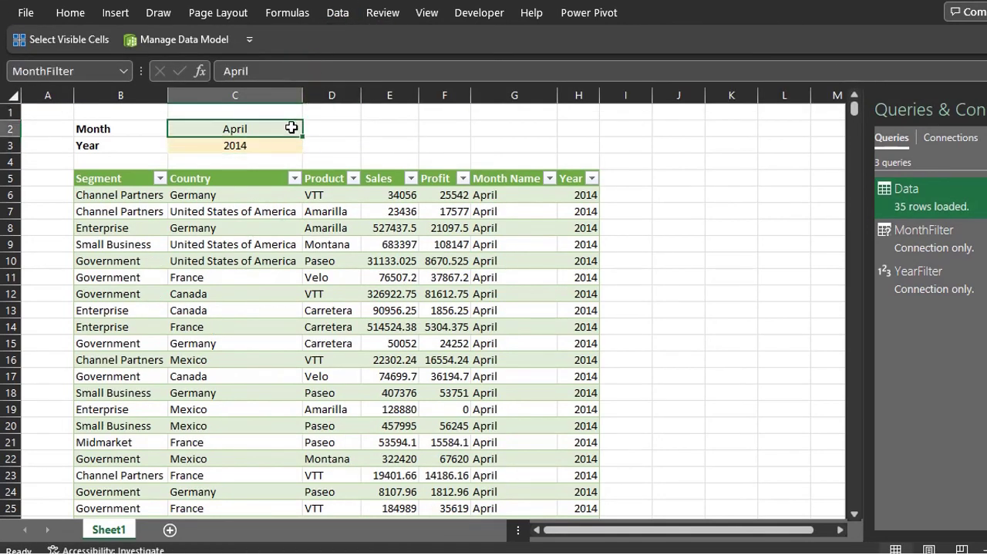
left_click(338, 12)
left_click(294, 51)
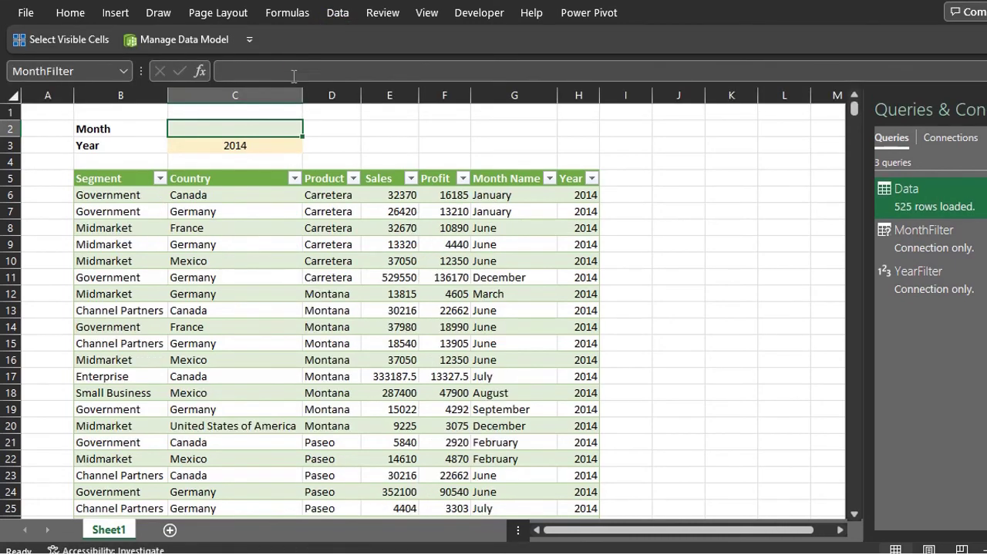
left_click(279, 144)
key("Delete")
left_click(337, 13)
left_click(294, 48)
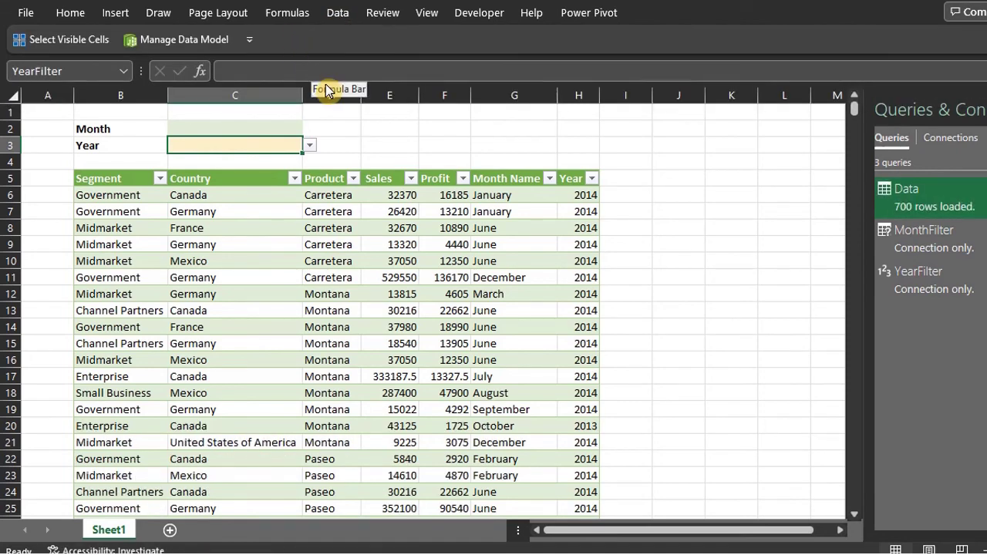
left_click(406, 156)
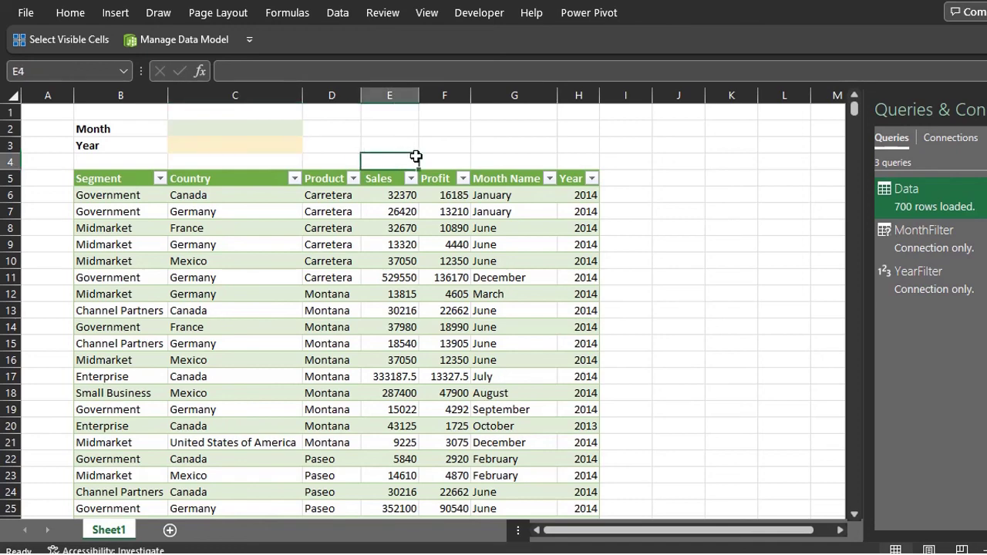
left_click(593, 179)
left_click(593, 179)
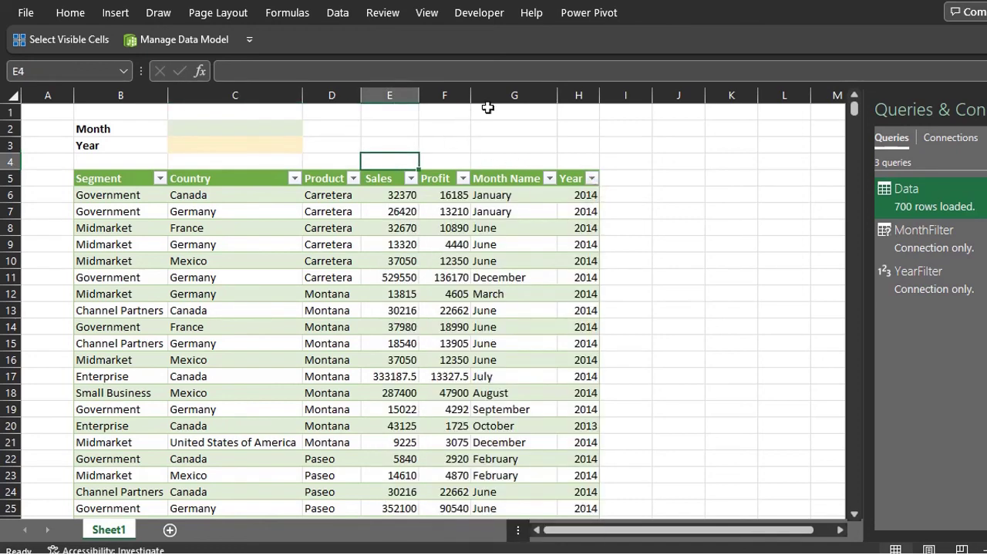